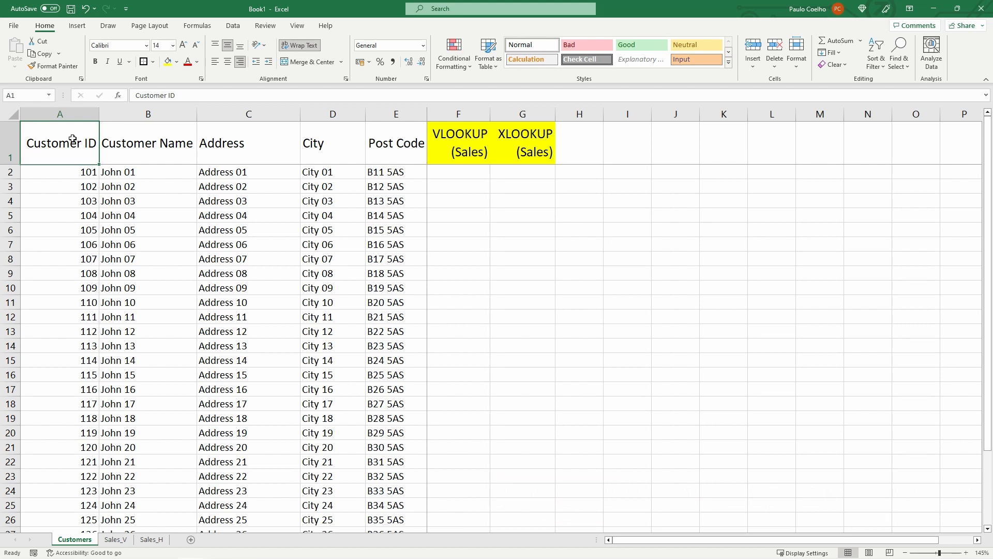
Step: Compare the Customer ID column on the Customers sheet with the Customer ID column on the Sales_V sheet
{"action": "left_click", "coordinate": [73, 114]}
{"action": "left_click", "coordinate": [72, 129]}
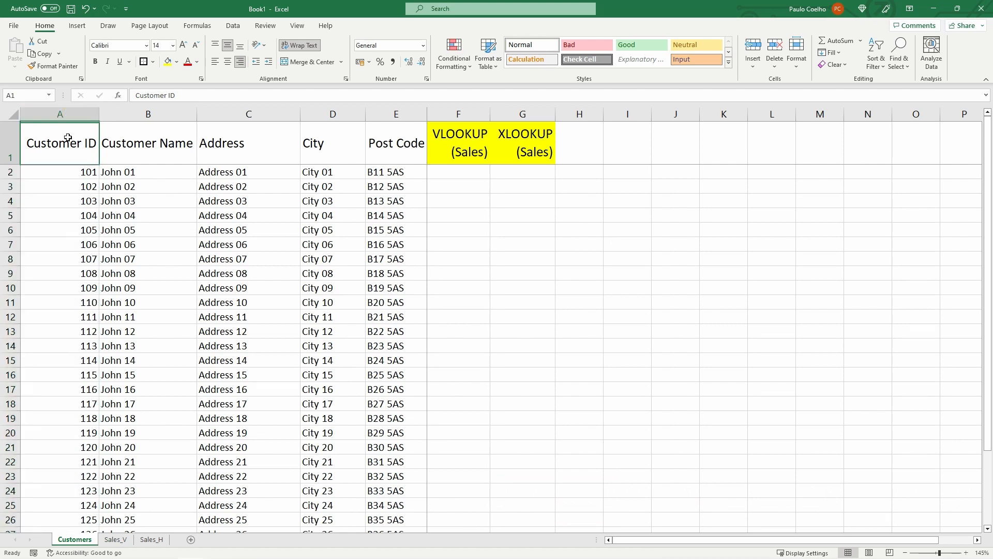
{"action": "left_click", "coordinate": [116, 540]}
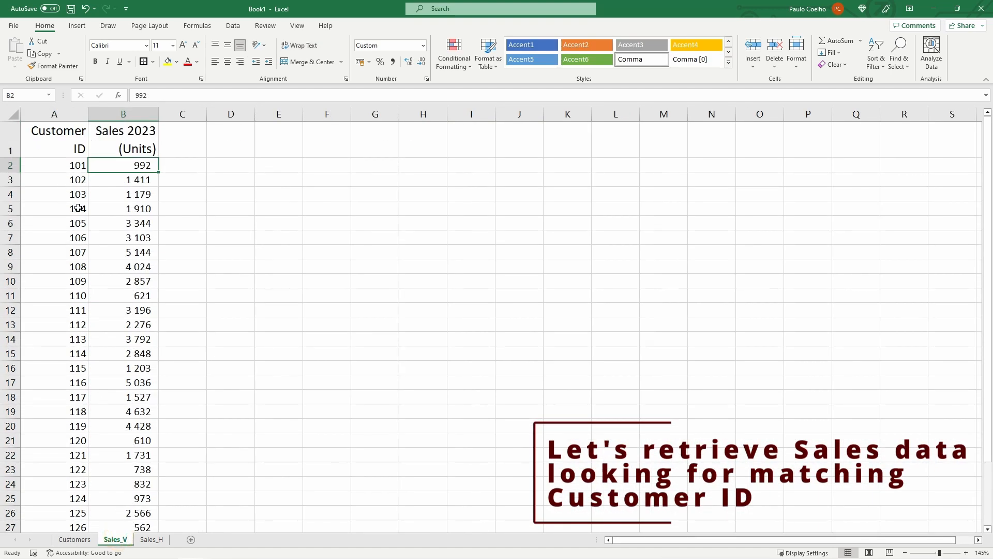
{"action": "left_click", "coordinate": [66, 113]}
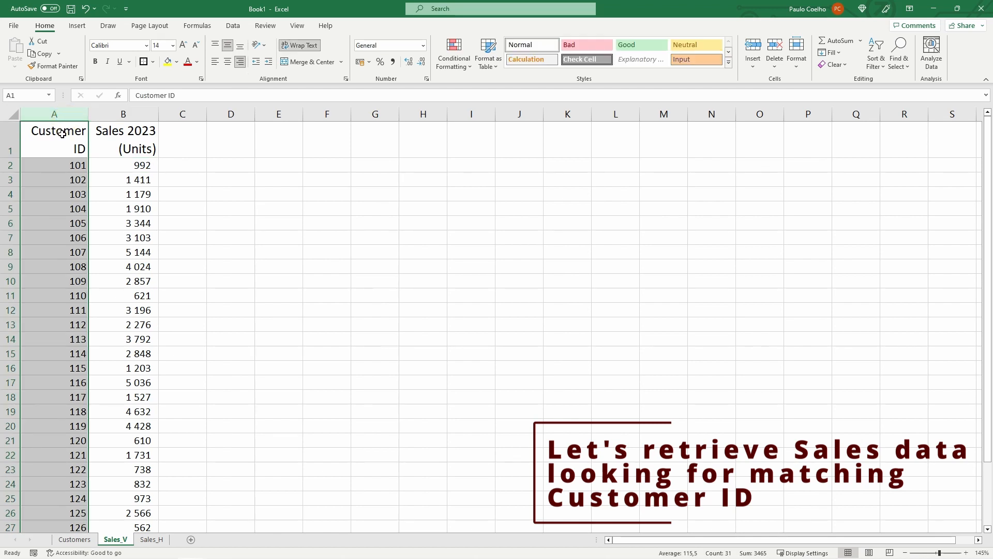
{"action": "left_click", "coordinate": [63, 134]}
{"action": "left_click", "coordinate": [63, 134]}
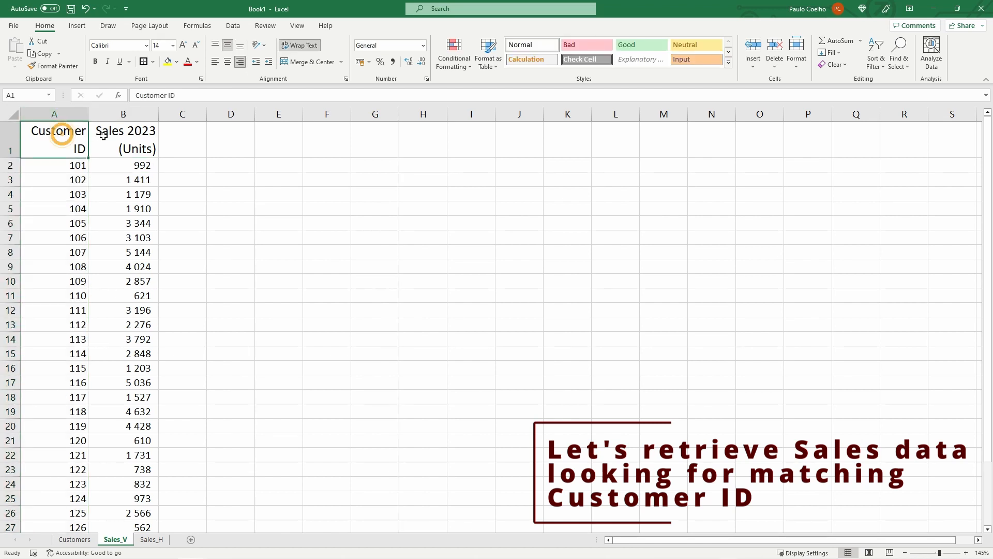
Step: Start a VLOOKUP formula in cell F2 of the Customers sheet with A2 as the lookup value
{"action": "left_click", "coordinate": [74, 539]}
{"action": "left_click", "coordinate": [447, 173]}
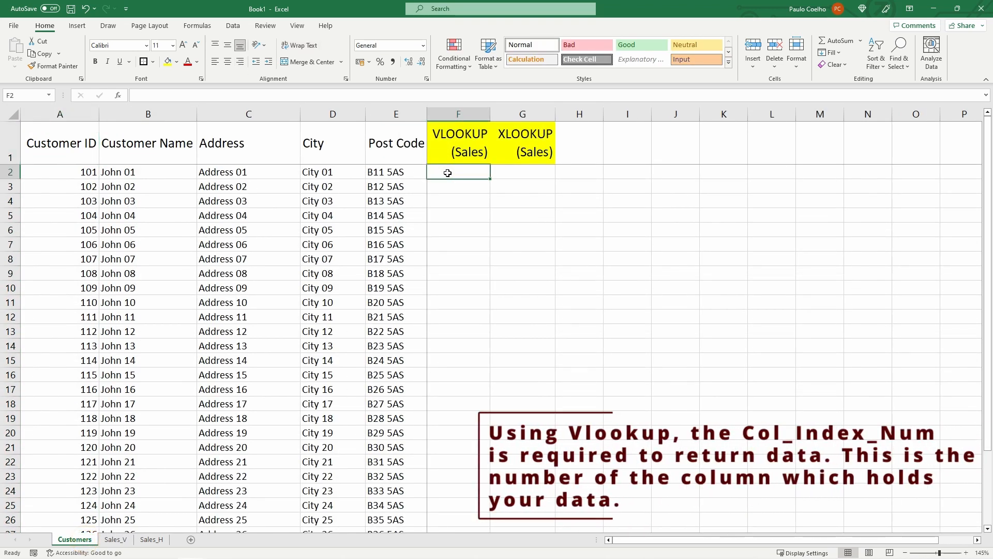
{"action": "type", "text": "0"}
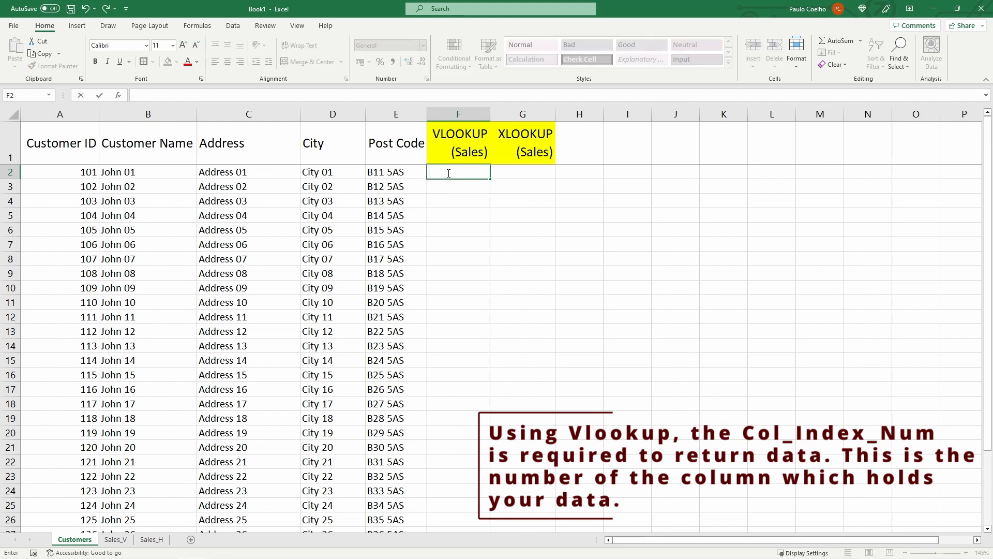
{"action": "type", "text": "=vlo"}
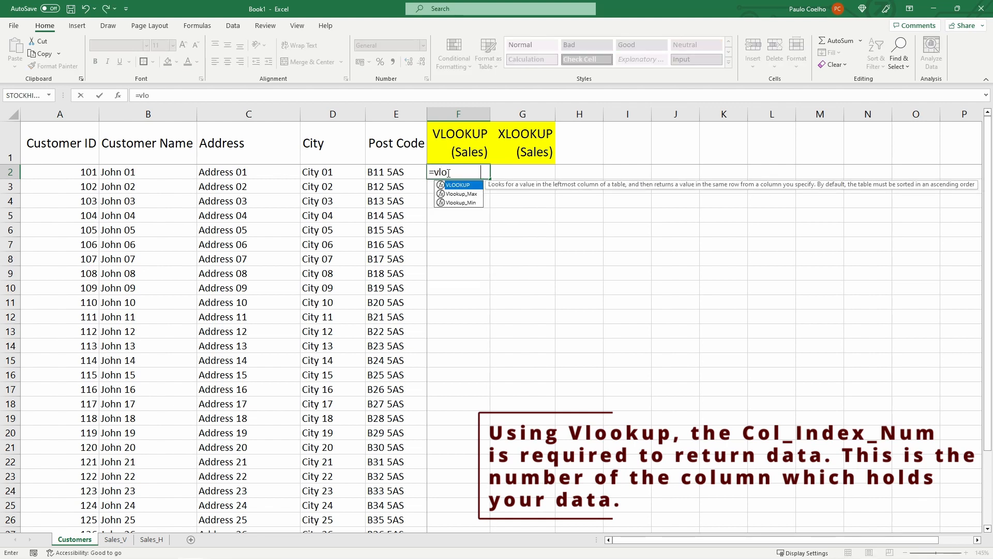
{"action": "key", "text": "Tab"}
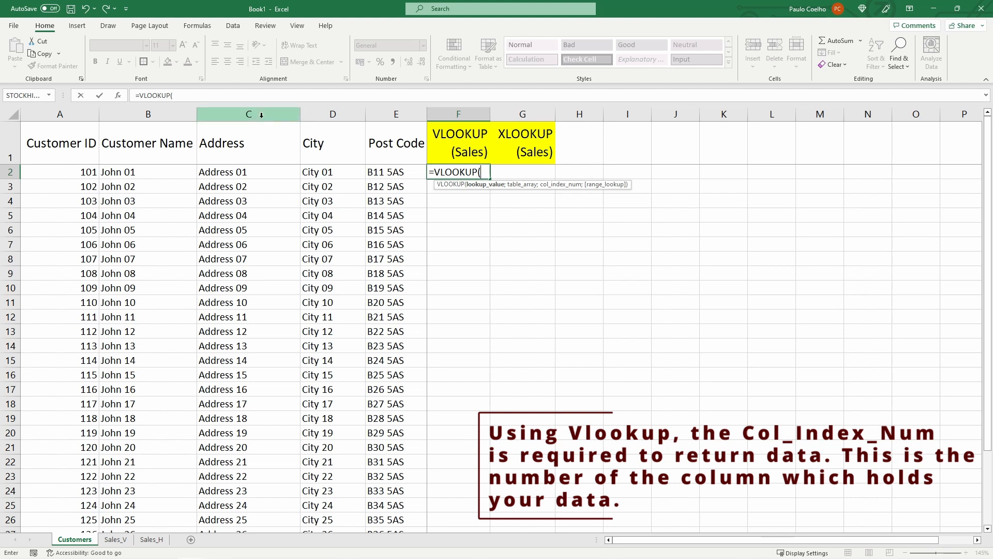
{"action": "left_click", "coordinate": [119, 96]}
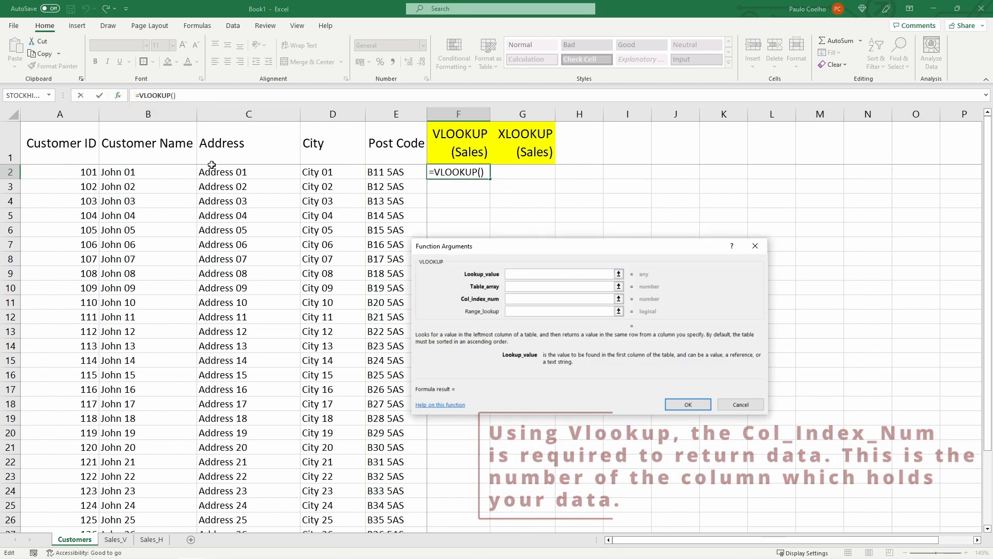
{"action": "left_click", "coordinate": [70, 173]}
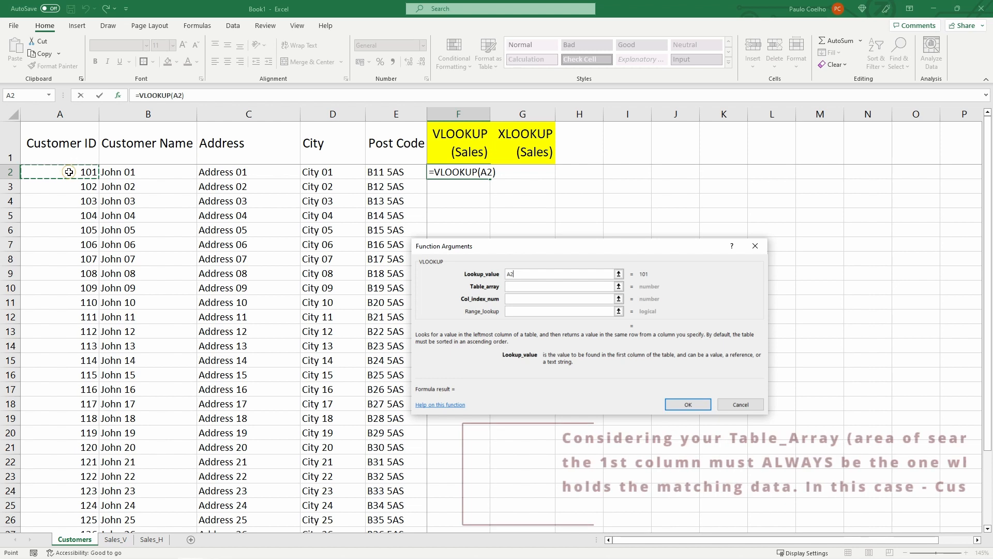
Step: Complete the VLOOKUP formula with table array Sales_V!A:B, column index number 2 and range lookup 0
{"action": "left_click", "coordinate": [522, 287]}
{"action": "left_click", "coordinate": [116, 539]}
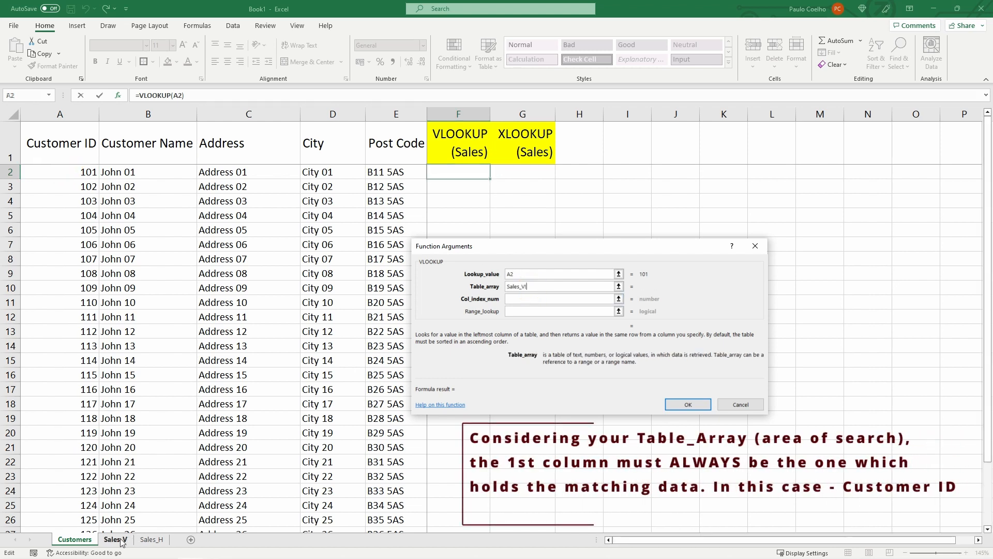
{"action": "left_click_drag", "start_coordinate": [71, 115], "coordinate": [95, 115]}
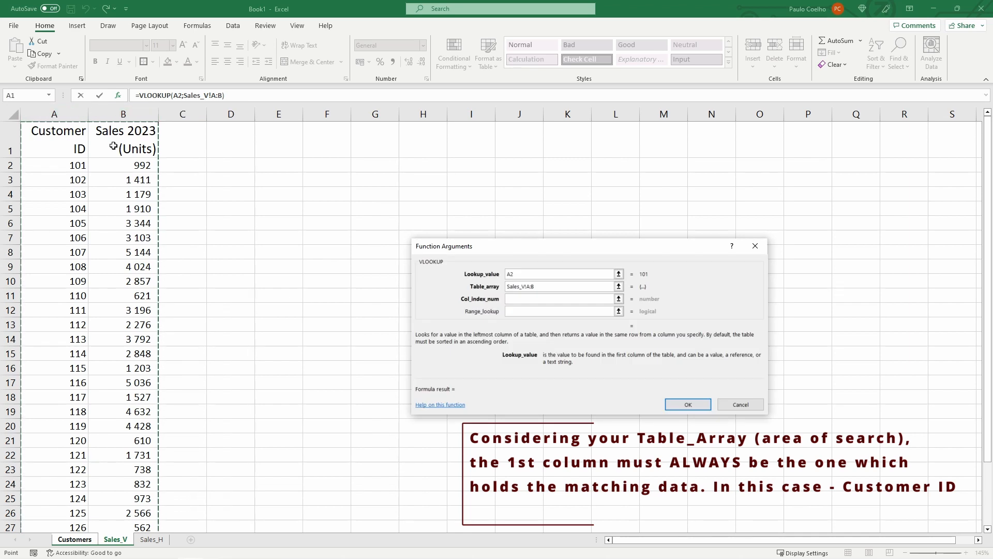
{"action": "left_click", "coordinate": [516, 297]}
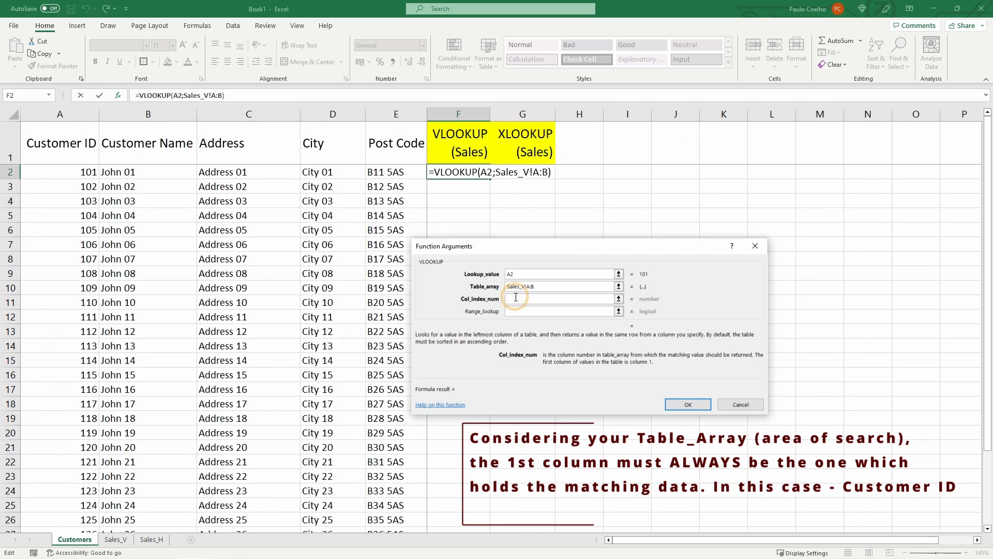
{"action": "type", "text": "2"}
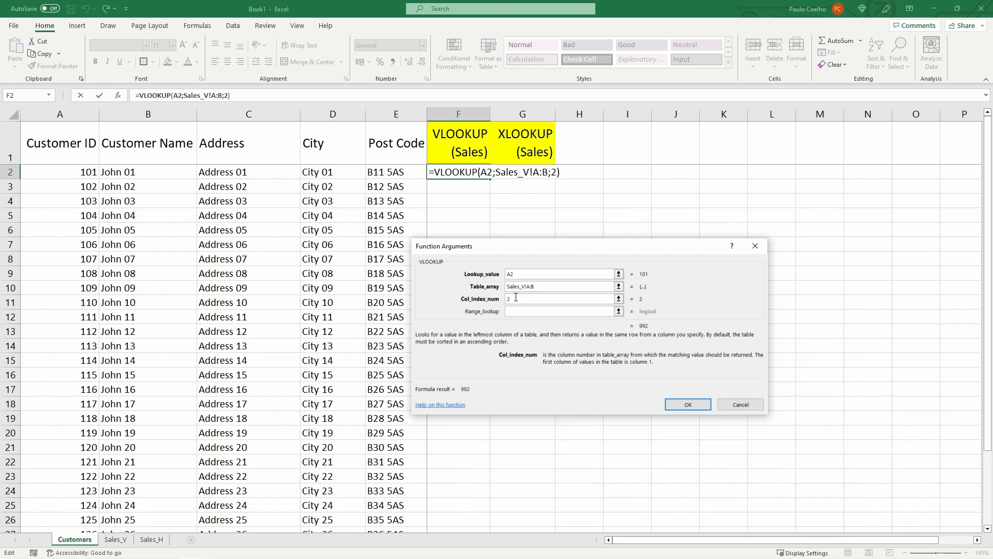
{"action": "left_click", "coordinate": [519, 311]}
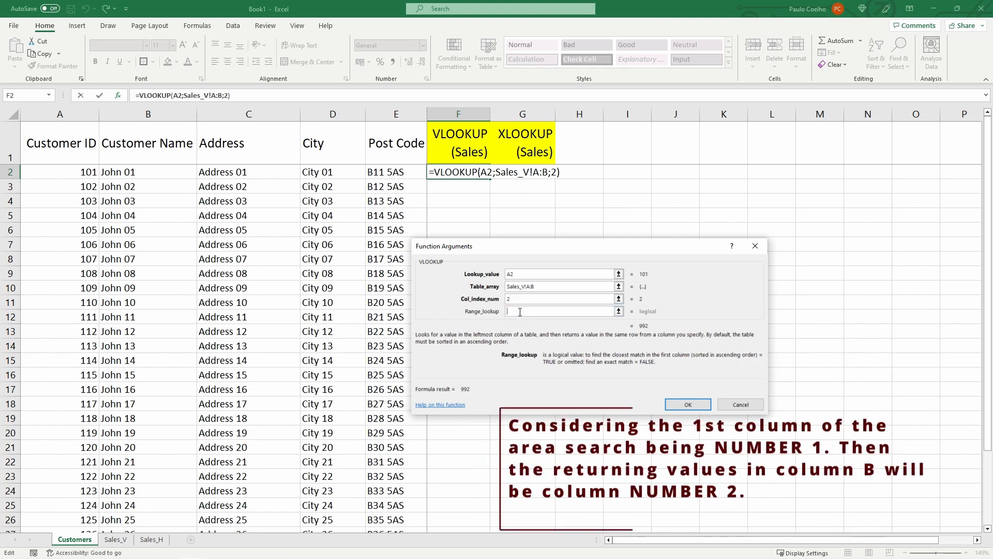
{"action": "left_click", "coordinate": [688, 404]}
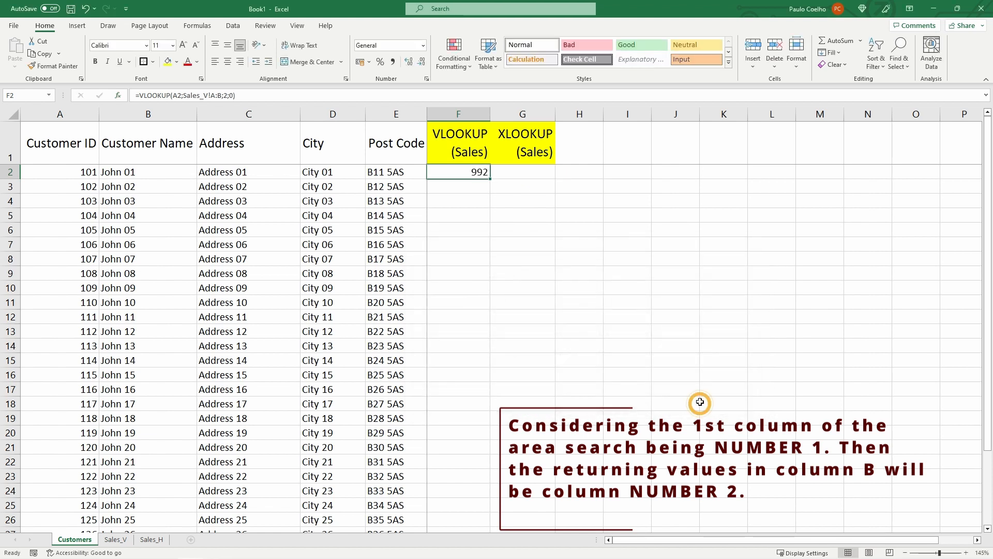
Step: Fill the VLOOKUP formula from F2 down the column for all customers and check the filled rows
{"action": "double_click", "coordinate": [489, 182]}
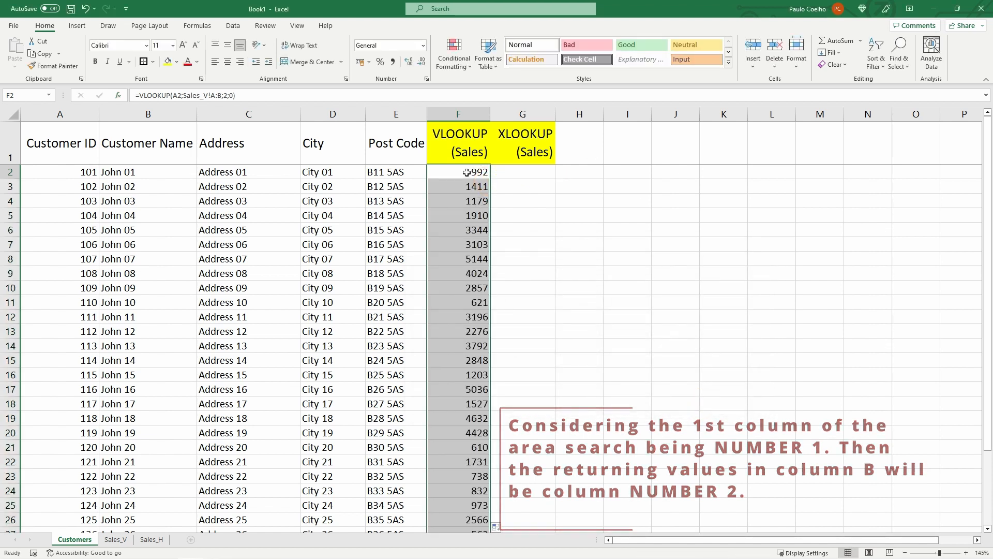
{"action": "left_click", "coordinate": [466, 173]}
{"action": "scroll", "coordinate": [497, 278], "scroll_direction": "down", "scroll_amount": 4}
{"action": "scroll", "coordinate": [496, 281], "scroll_direction": "up", "scroll_amount": 4}
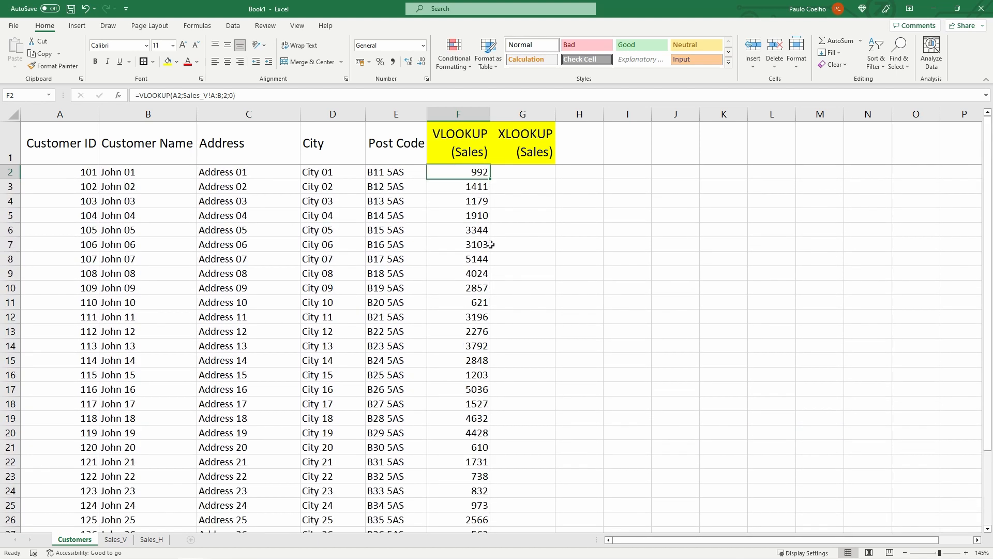
Step: Start an XLOOKUP formula in cell G2 with A2 as the lookup value
{"action": "left_click", "coordinate": [524, 172]}
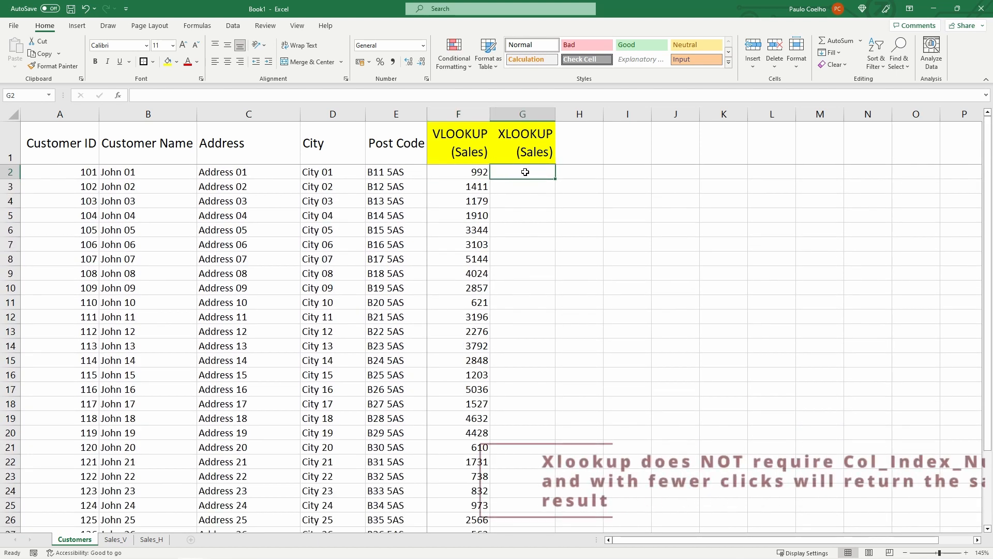
{"action": "type", "text": "=x"}
{"action": "key", "text": "Down"}
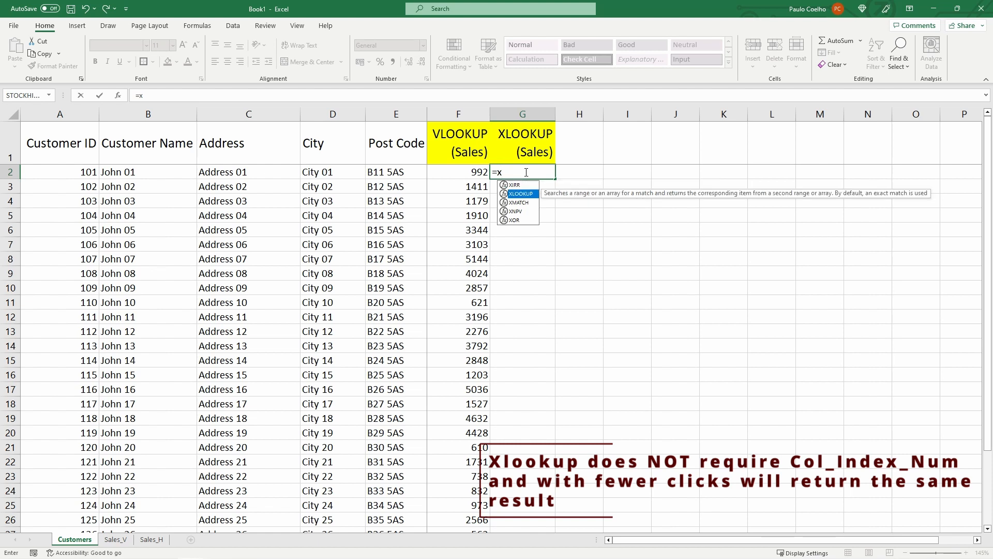
{"action": "key", "text": "Tab"}
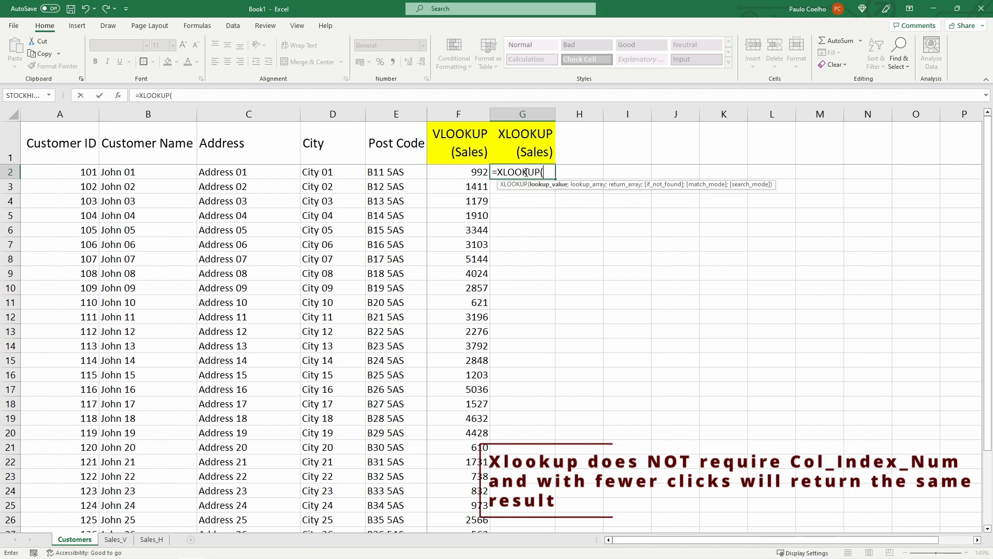
{"action": "left_click", "coordinate": [118, 95]}
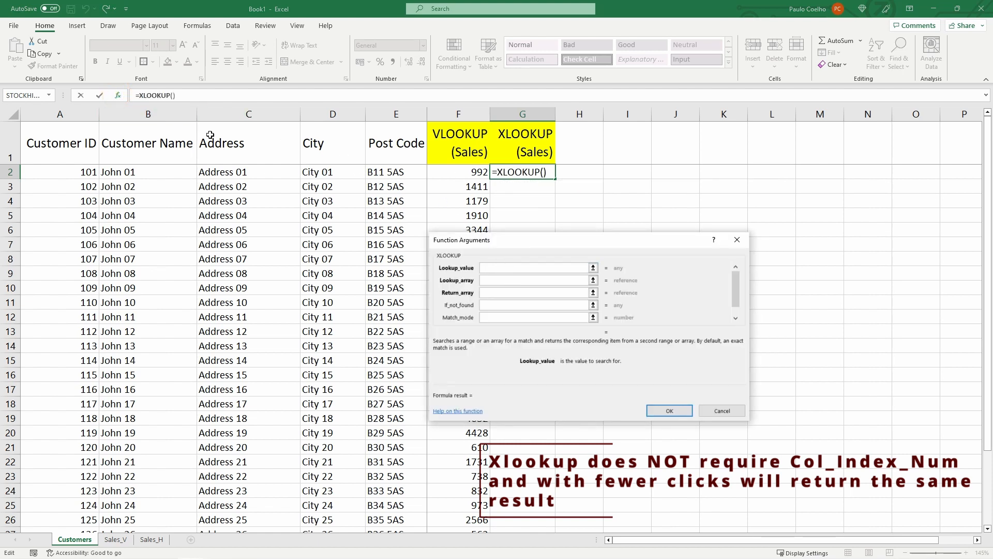
{"action": "left_click", "coordinate": [73, 169]}
Step: Complete the XLOOKUP formula with lookup array Sales_V!A:A and return array Sales_V!B:B, and fill it down column G
{"action": "left_click", "coordinate": [527, 280]}
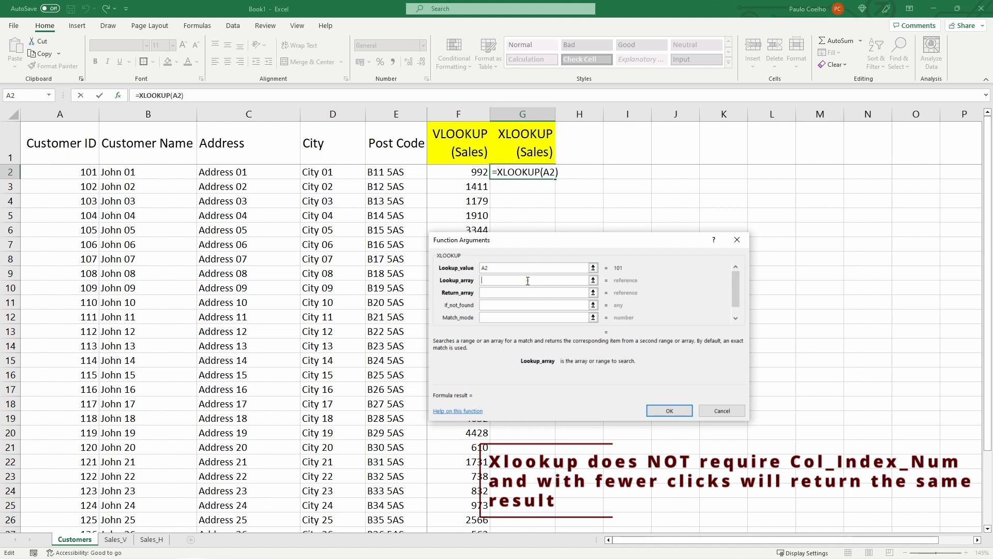
{"action": "left_click", "coordinate": [114, 539]}
{"action": "left_click", "coordinate": [62, 115]}
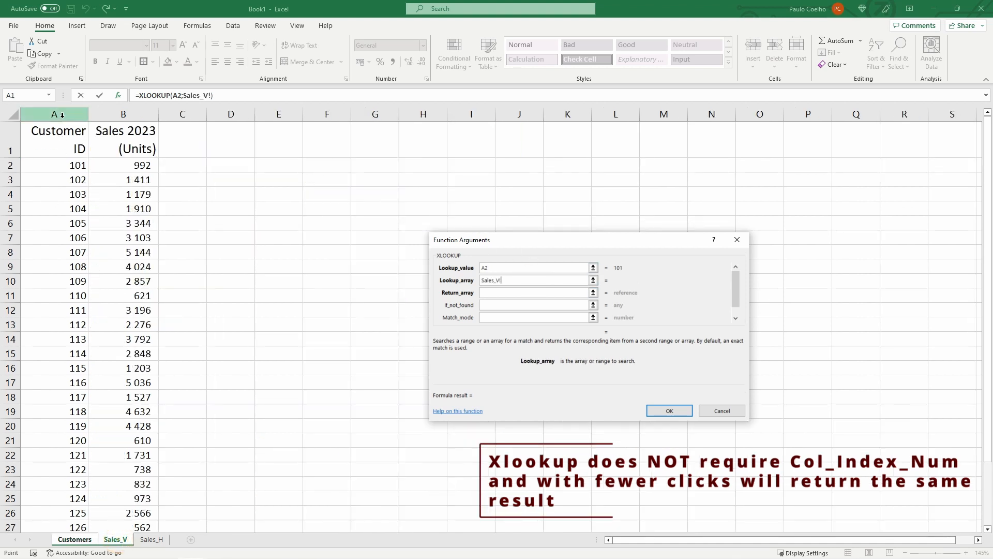
{"action": "left_click", "coordinate": [499, 292]}
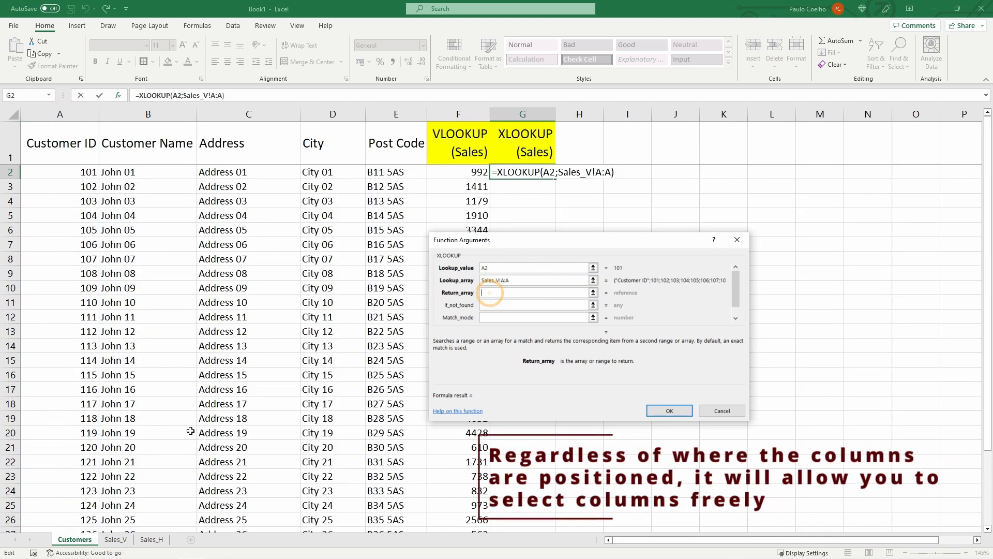
{"action": "left_click", "coordinate": [116, 540]}
{"action": "left_click", "coordinate": [124, 114]}
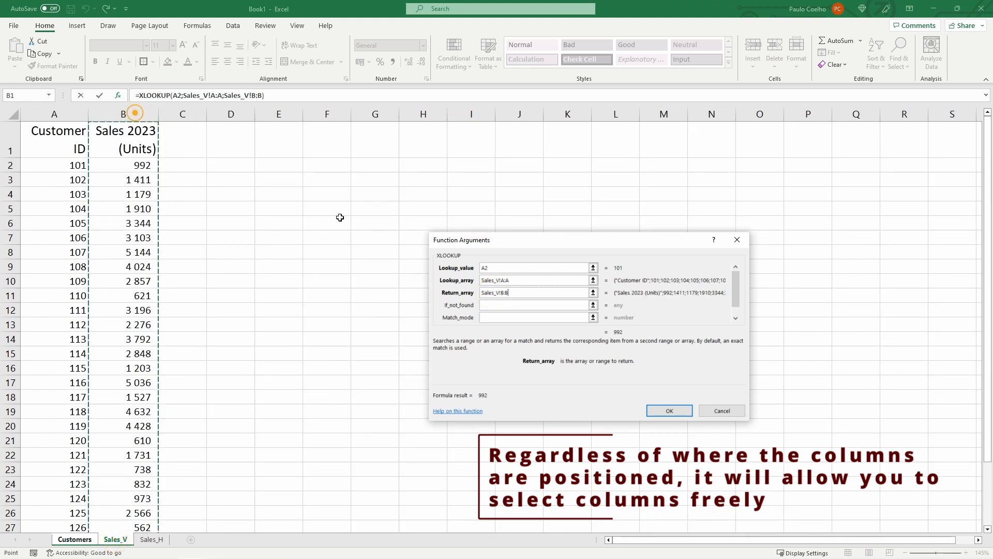
{"action": "left_click", "coordinate": [668, 410]}
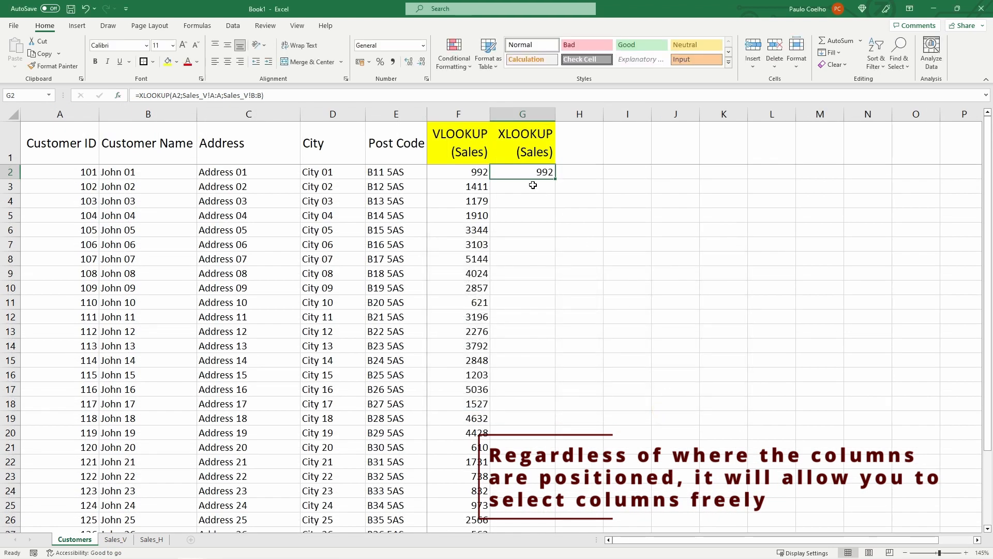
{"action": "double_click", "coordinate": [554, 178]}
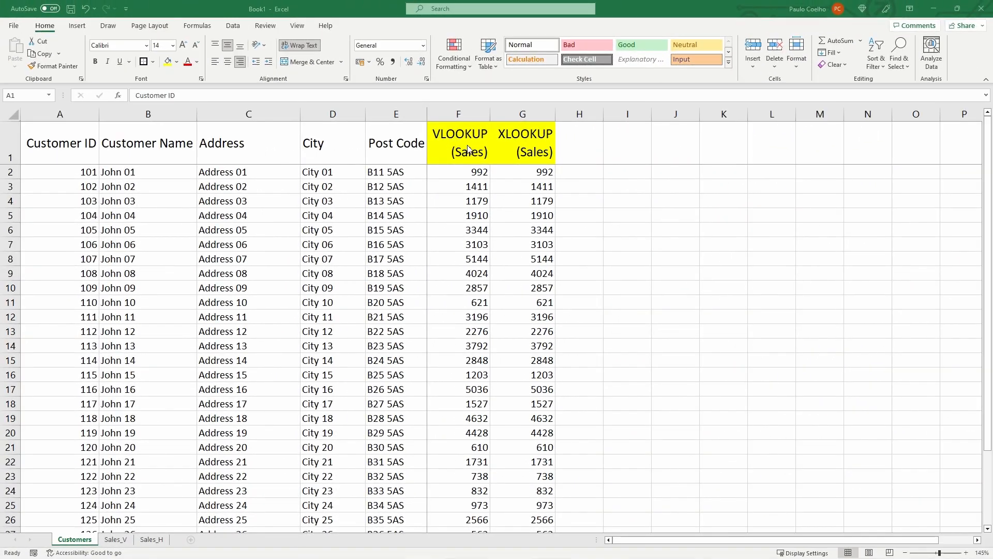
Step: Copy the two yellow headings in F1:G1 to H1:I1 and widen columns H and I to fit them
{"action": "left_click", "coordinate": [460, 147]}
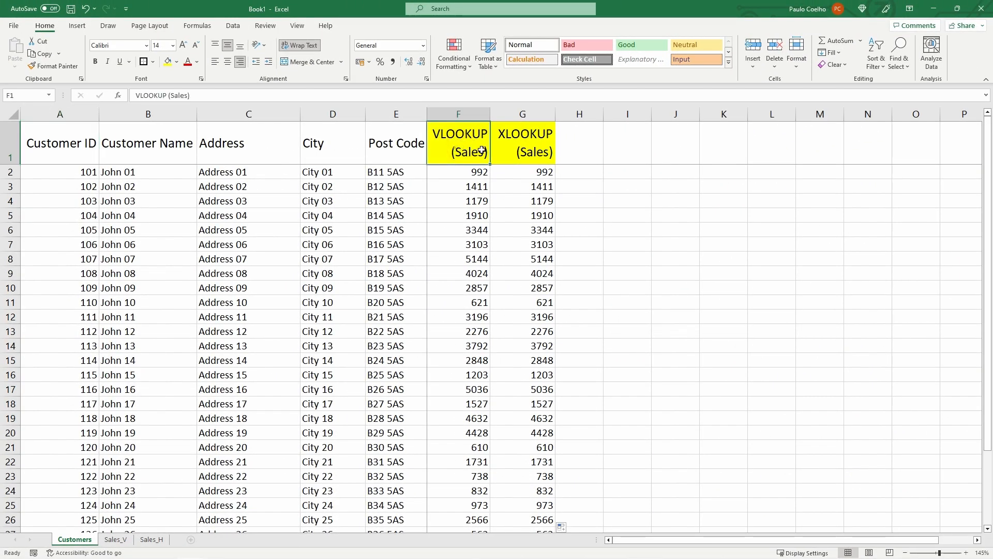
{"action": "left_click_drag", "start_coordinate": [482, 150], "coordinate": [501, 153]}
{"action": "key", "text": "ctrl+c"}
{"action": "left_click", "coordinate": [573, 143]}
{"action": "key", "text": "ctrl+v"}
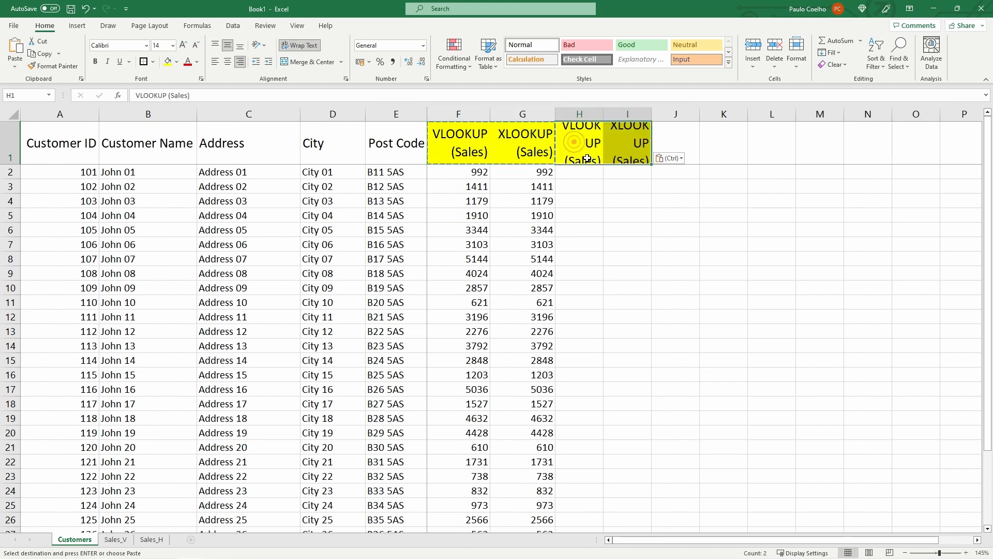
{"action": "left_click_drag", "start_coordinate": [605, 112], "coordinate": [671, 115]}
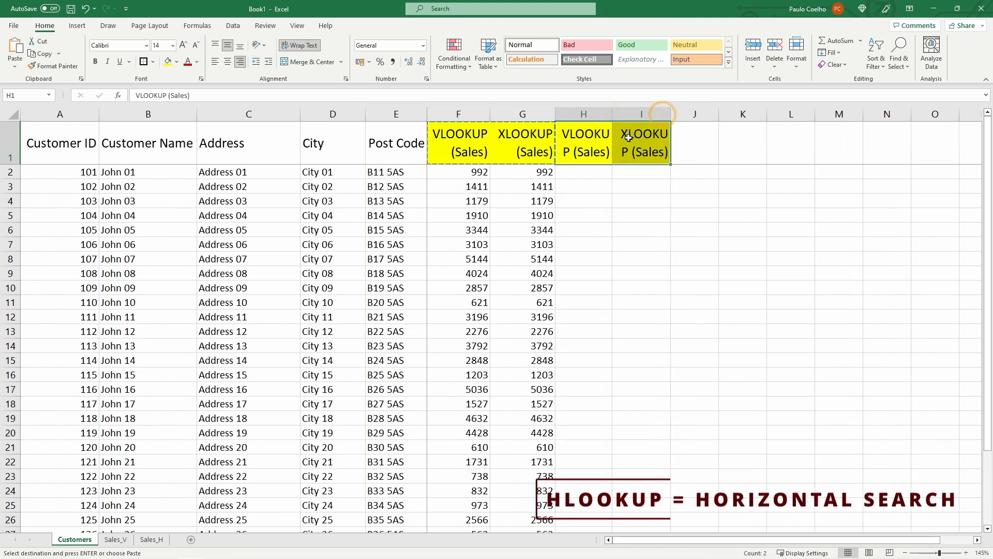
{"action": "left_click_drag", "start_coordinate": [611, 117], "coordinate": [685, 114]}
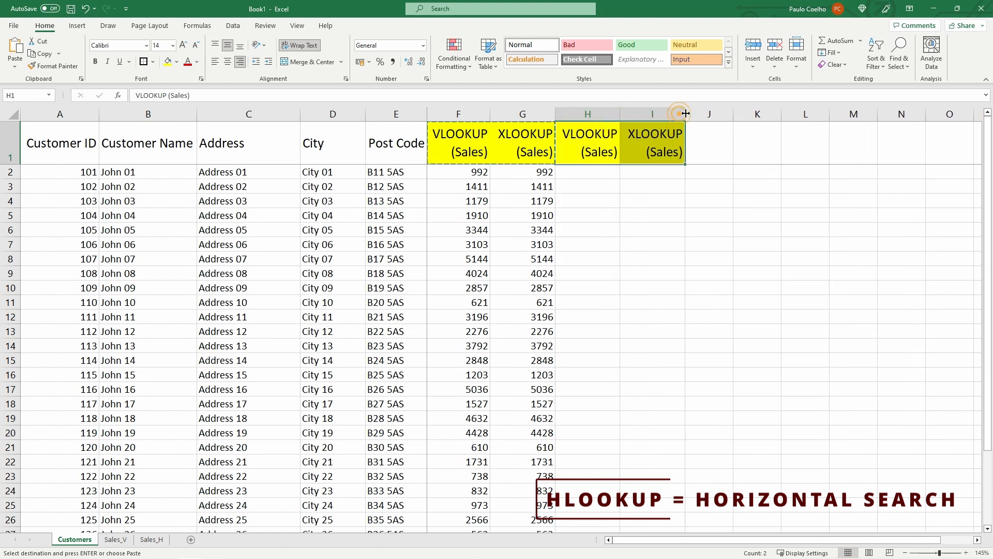
Step: Change the copied heading in cell H1 to HLOOKUP (Sales)
{"action": "double_click", "coordinate": [570, 134]}
{"action": "type", "text": "H"}
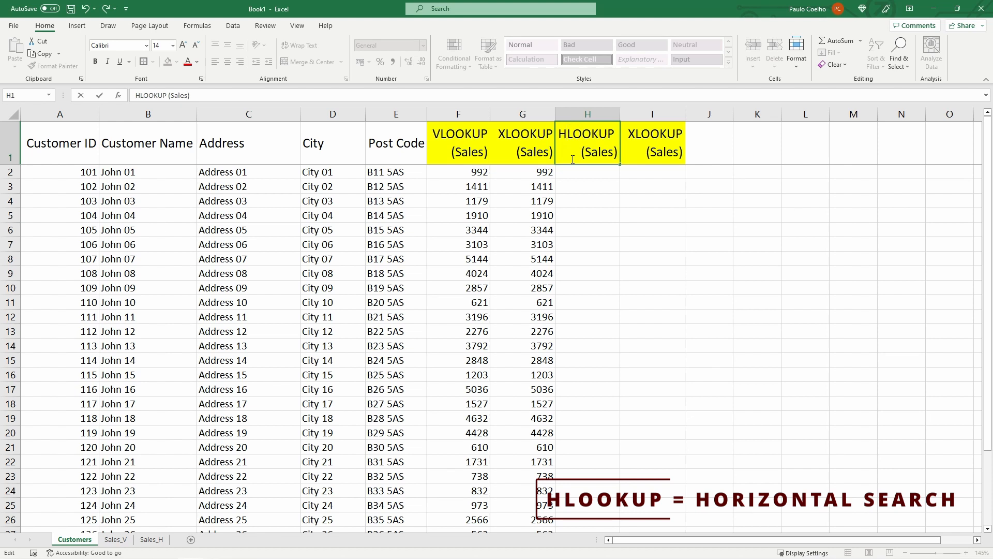
{"action": "key", "text": "Return"}
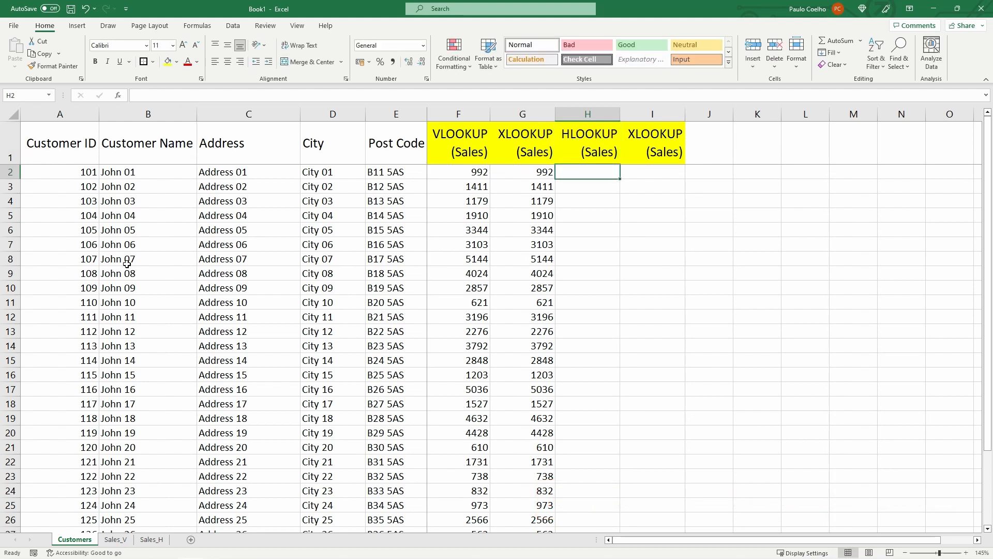
Step: Compare the Customer ID column on the Customers sheet with the horizontal Customer ID and sales rows on Sales_H
{"action": "left_click", "coordinate": [60, 114]}
{"action": "left_click", "coordinate": [64, 170]}
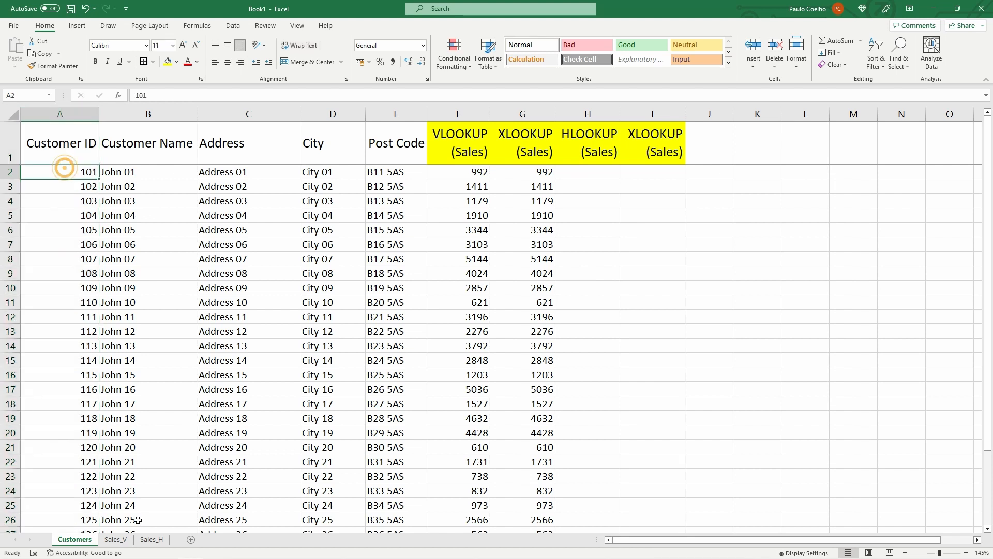
{"action": "left_click", "coordinate": [151, 540]}
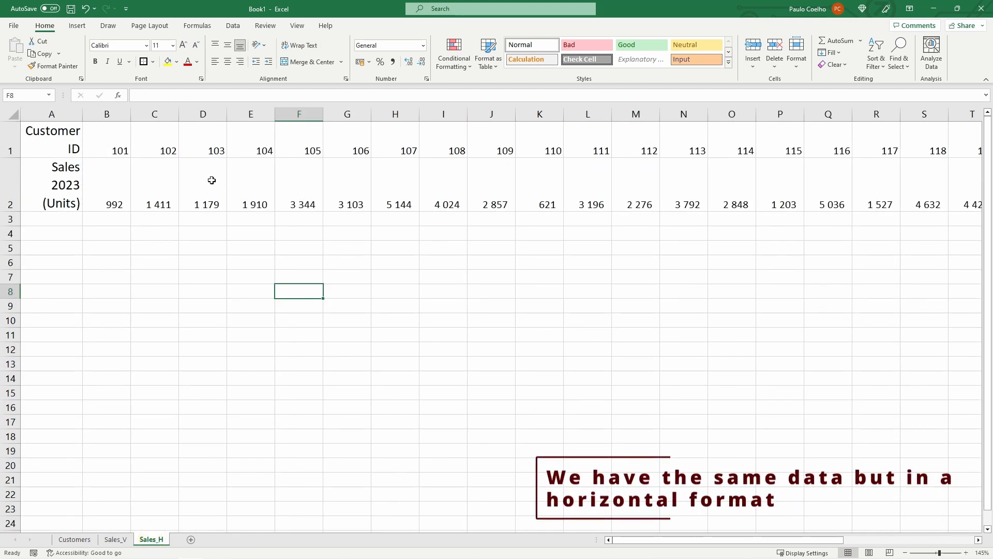
{"action": "left_click", "coordinate": [11, 139]}
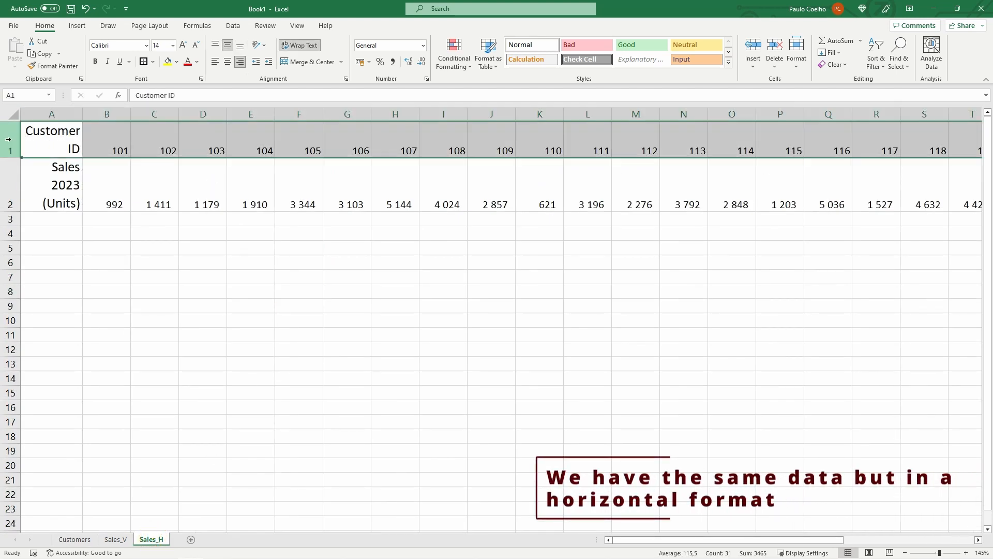
{"action": "left_click", "coordinate": [180, 185]}
{"action": "left_click", "coordinate": [76, 539]}
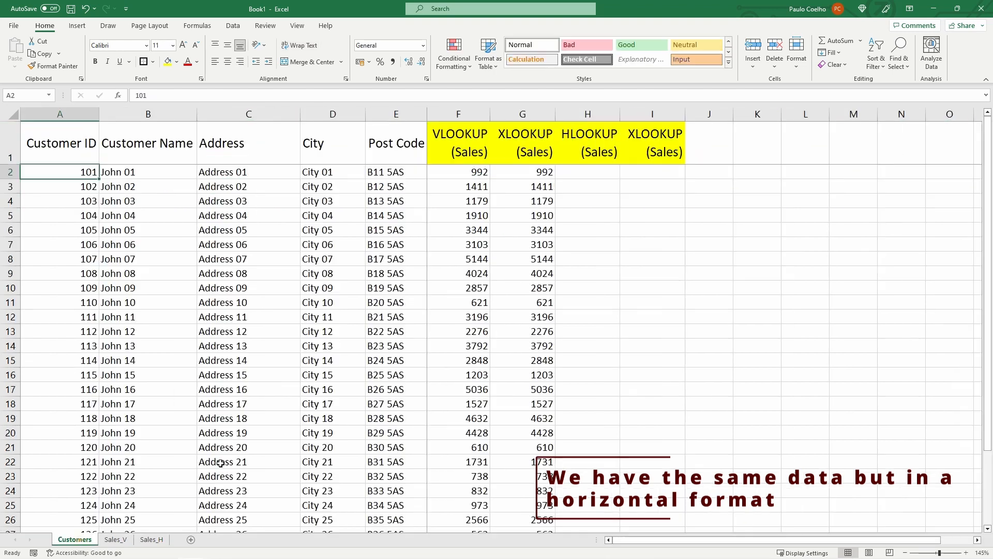
Step: Start an HLOOKUP formula in cell H2 of the Customers sheet with A2 as the lookup value
{"action": "left_click", "coordinate": [575, 174]}
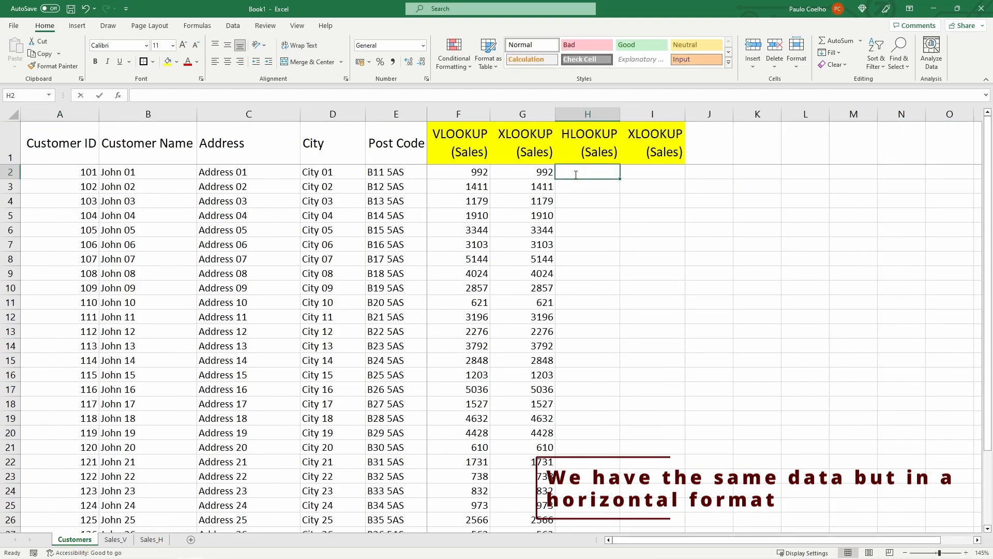
{"action": "type", "text": "=Hl"}
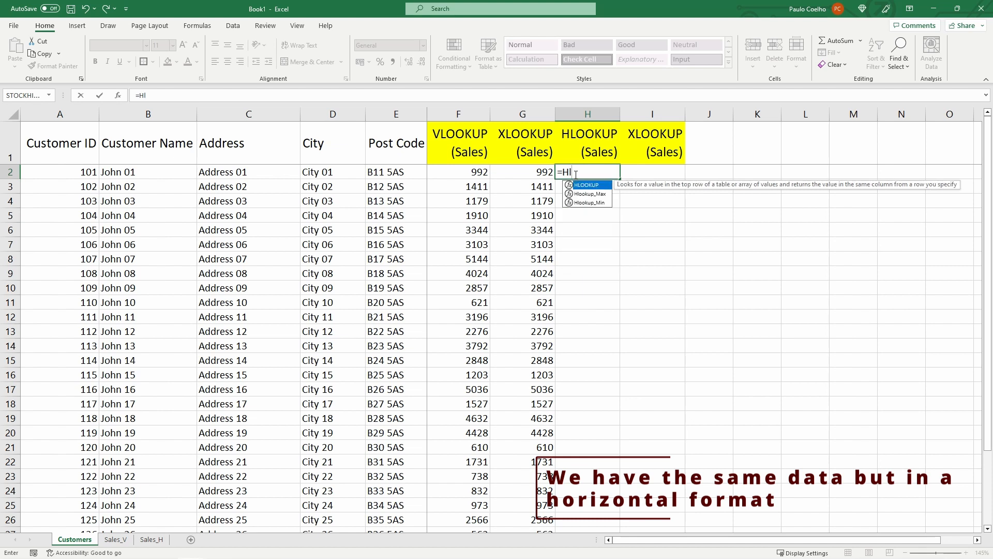
{"action": "key", "text": "Tab"}
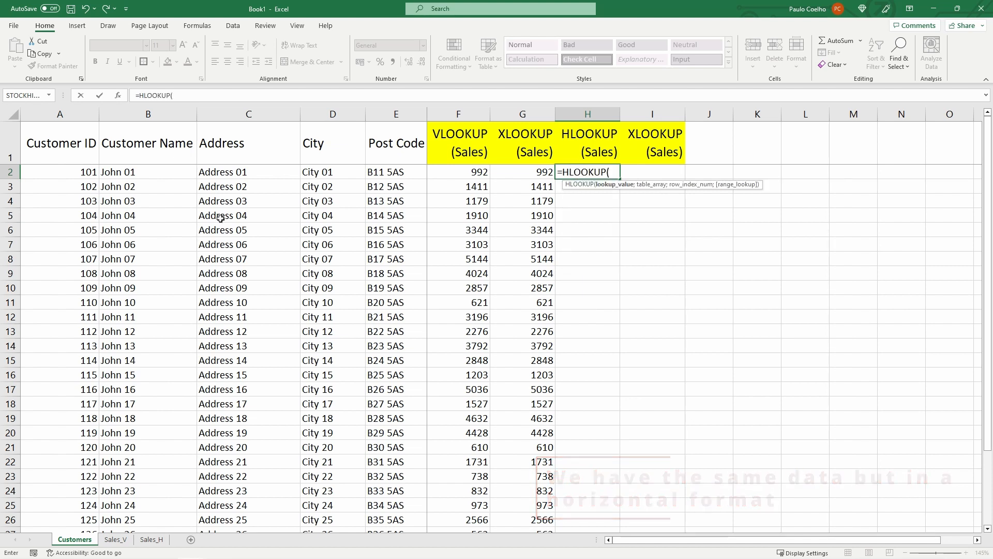
{"action": "left_click", "coordinate": [117, 96]}
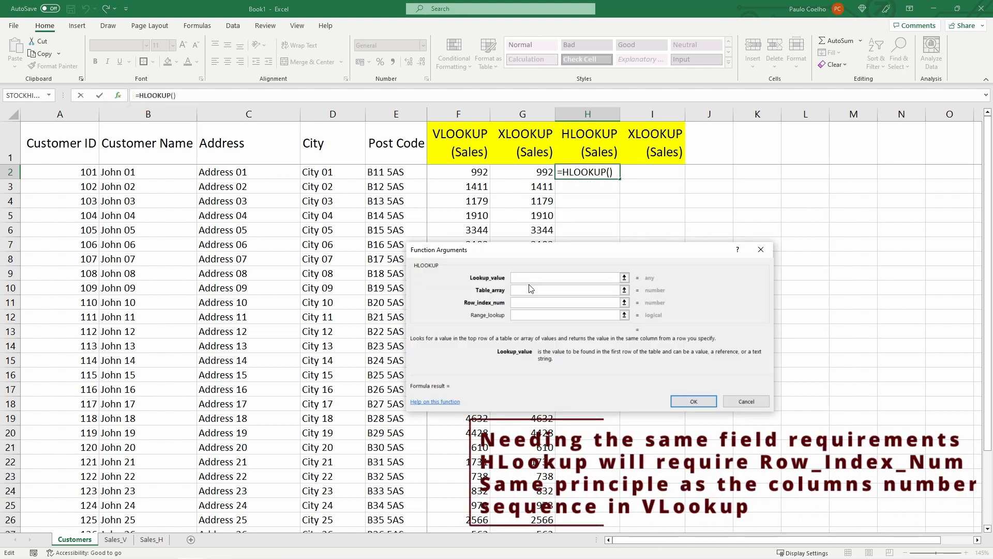
{"action": "left_click", "coordinate": [75, 172]}
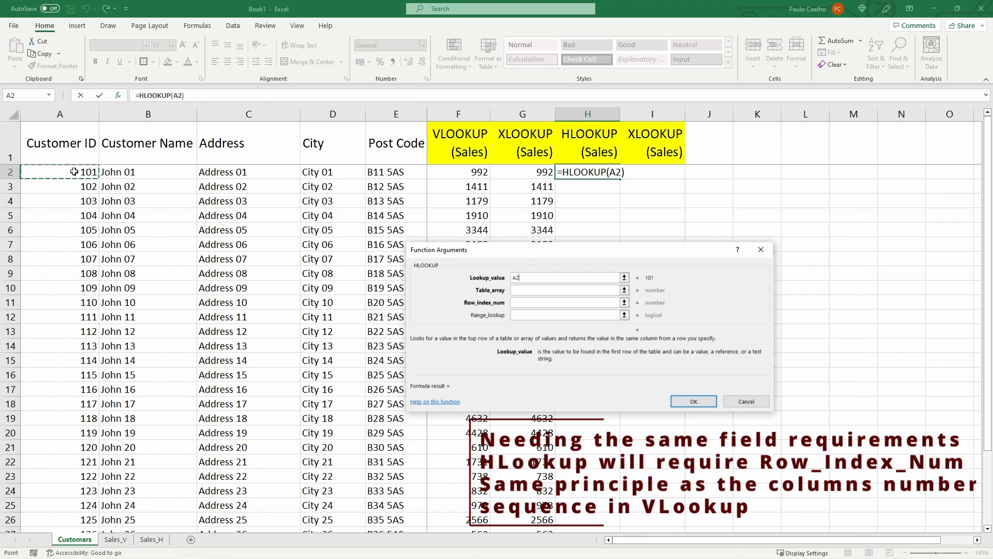
Step: Complete the HLOOKUP formula with table array Sales_H!1:2 and row index number 2, and fill it down column H
{"action": "left_click", "coordinate": [534, 290]}
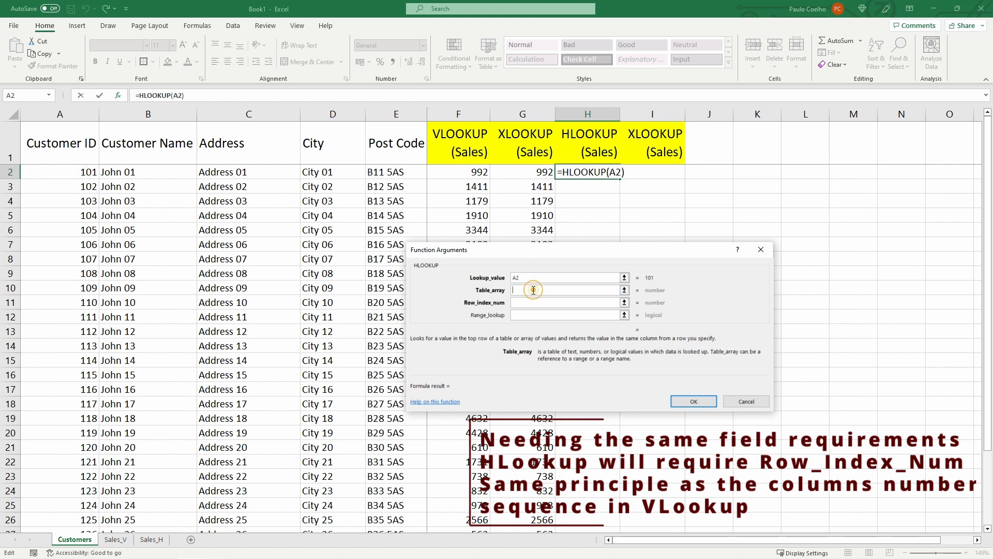
{"action": "left_click", "coordinate": [136, 538]}
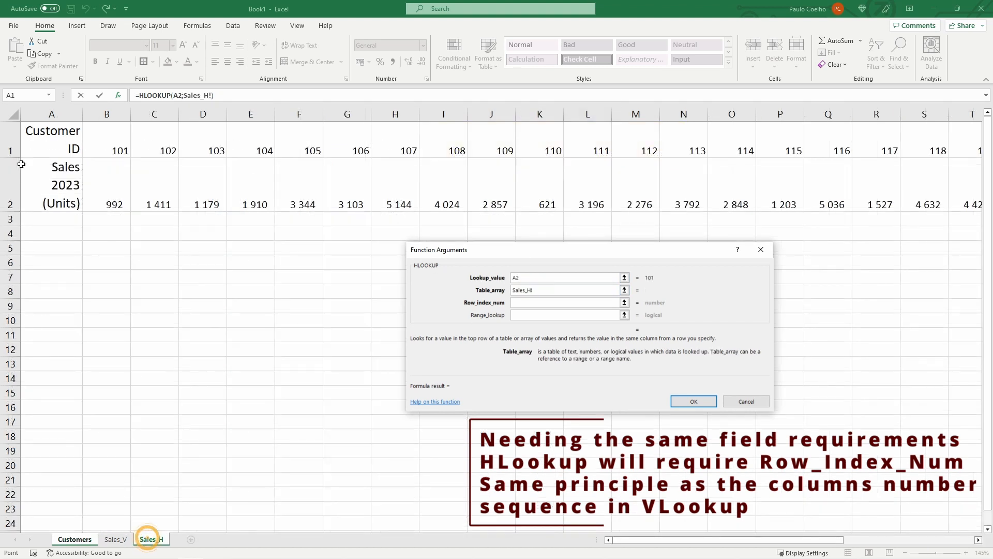
{"action": "left_click_drag", "start_coordinate": [19, 153], "coordinate": [17, 183]}
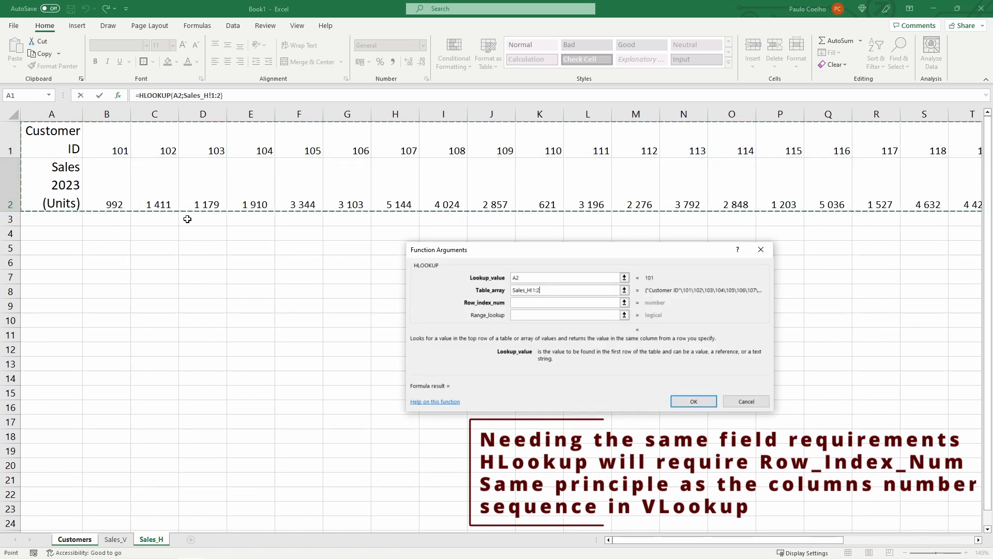
{"action": "left_click", "coordinate": [532, 304]}
{"action": "type", "text": "2"}
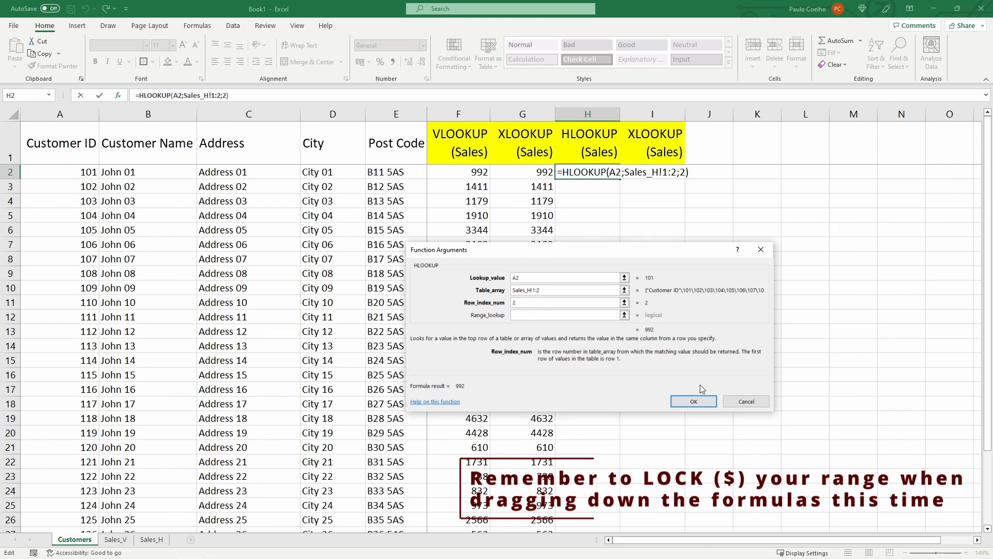
{"action": "left_click", "coordinate": [701, 400]}
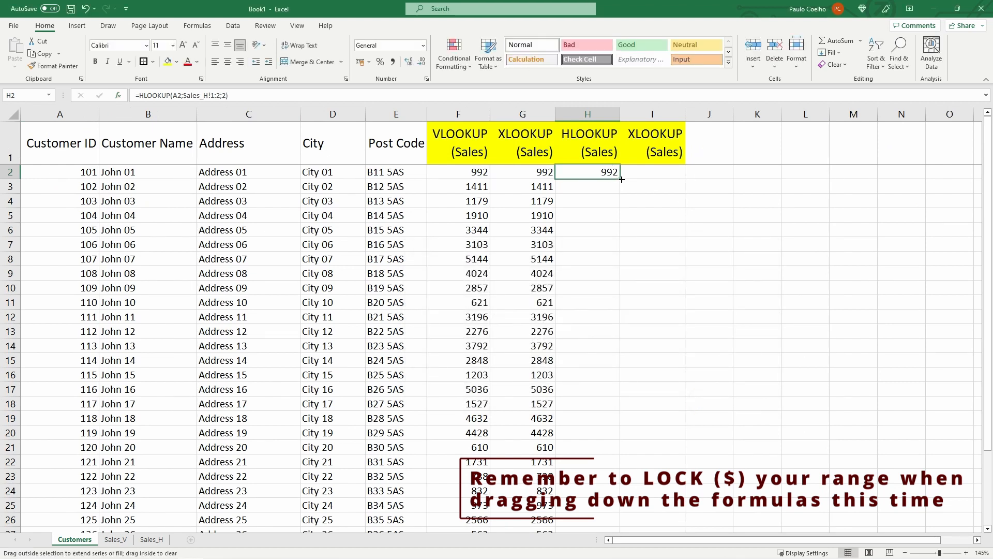
{"action": "double_click", "coordinate": [622, 179]}
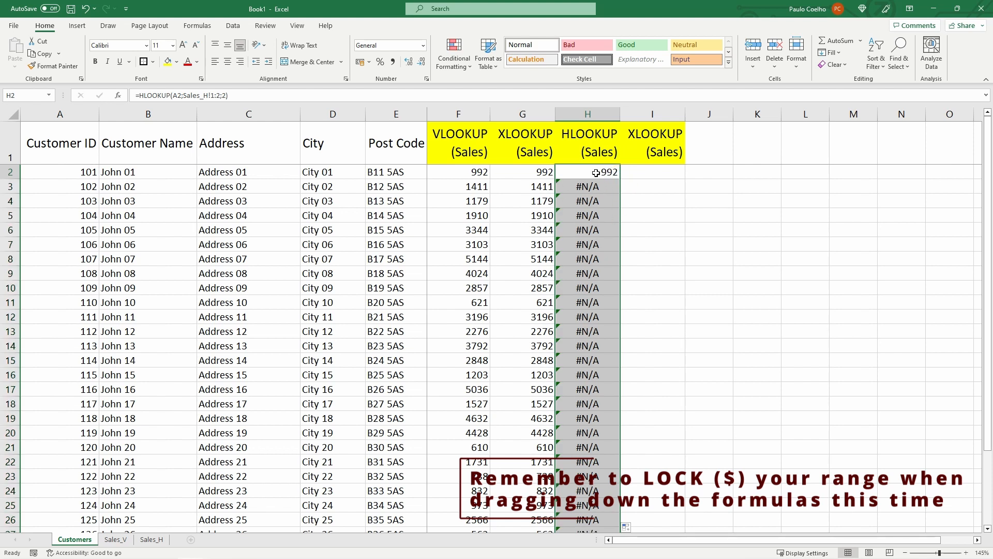
Step: Lock the HLOOKUP table array in H2 as Sales_H!$1:$2 and refill the formula down column H
{"action": "left_click", "coordinate": [596, 173]}
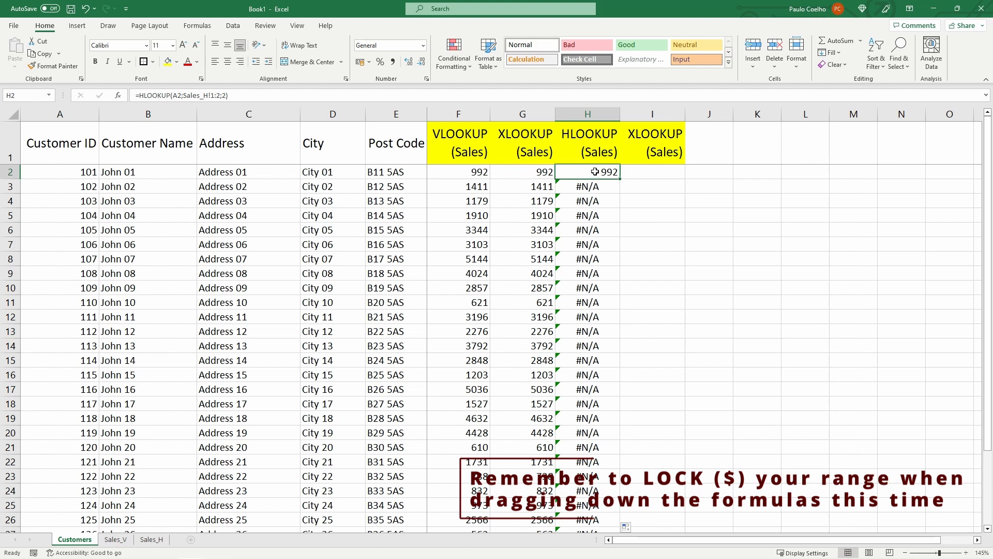
{"action": "left_click", "coordinate": [208, 96]}
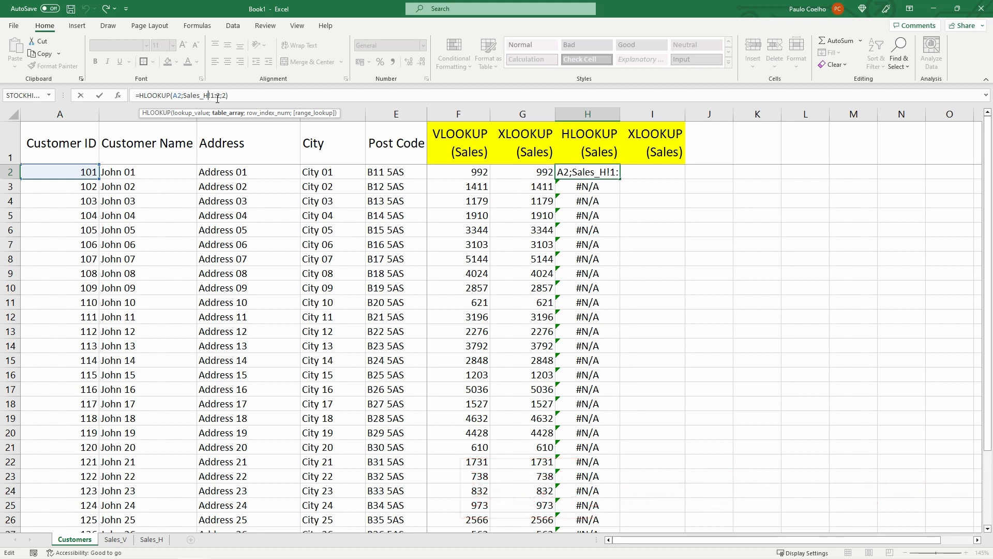
{"action": "left_click", "coordinate": [205, 95]}
{"action": "left_click", "coordinate": [213, 96]}
{"action": "left_click", "coordinate": [215, 95]}
{"action": "key", "text": "F4"}
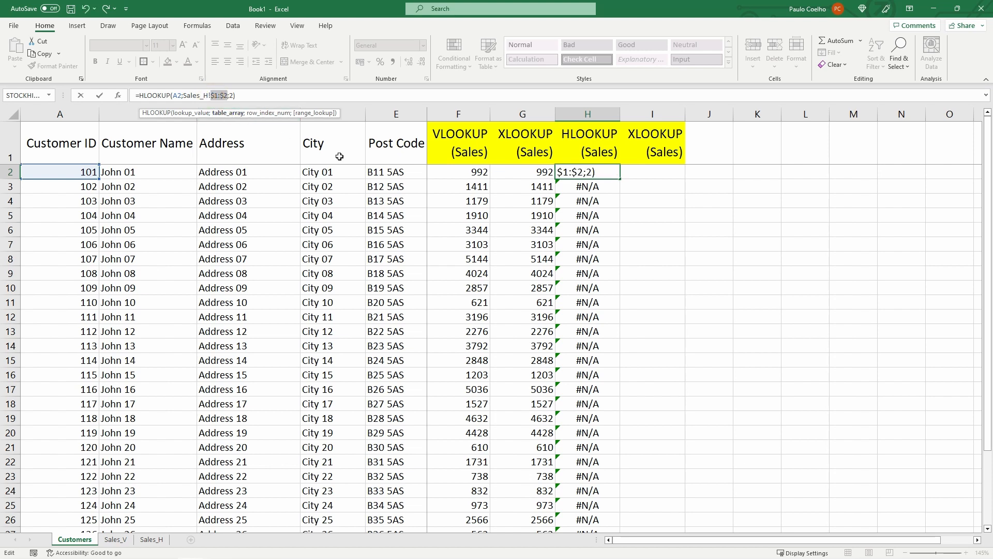
{"action": "key", "text": "Return"}
{"action": "left_click", "coordinate": [604, 173]}
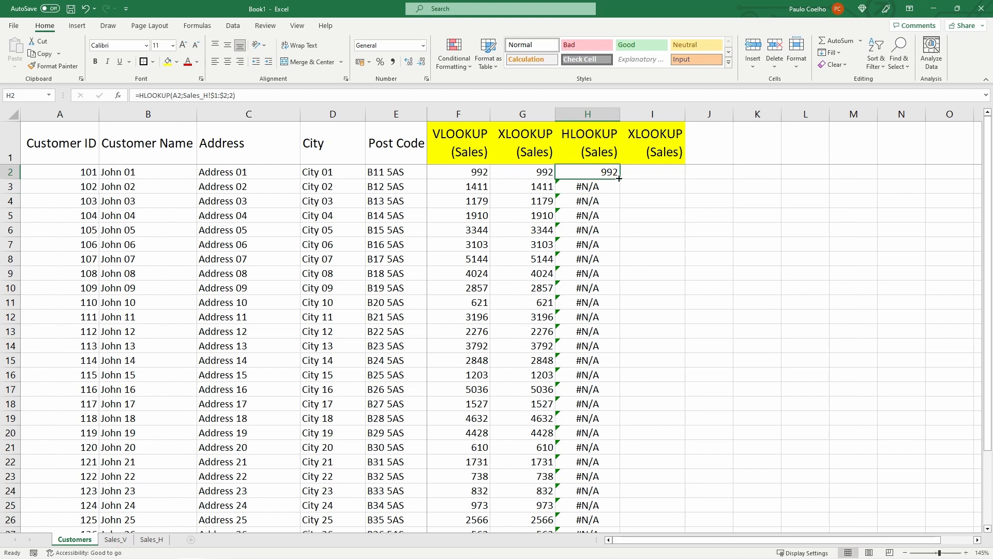
{"action": "double_click", "coordinate": [619, 178]}
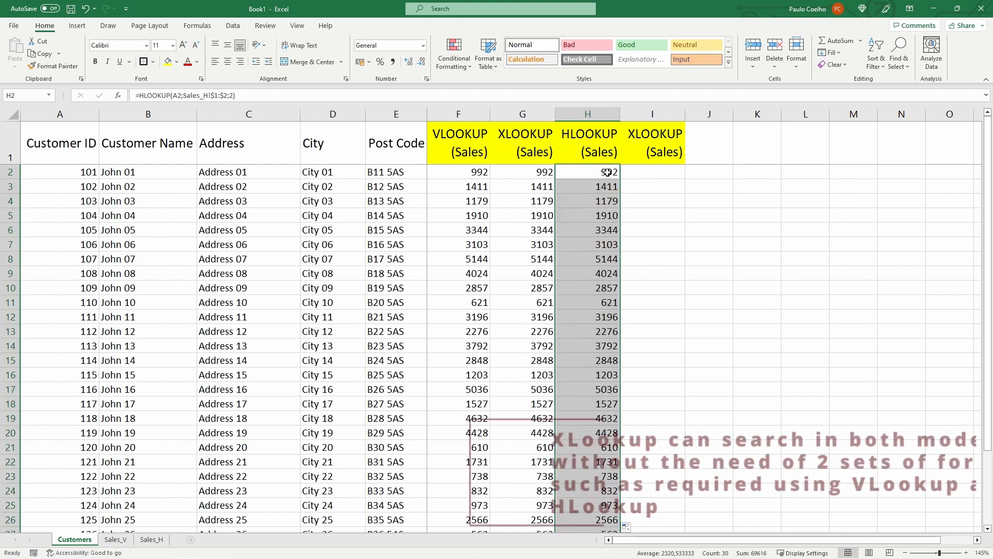
Step: Start an XLOOKUP formula in cell I2 with A2 as the lookup value
{"action": "left_click", "coordinate": [642, 173]}
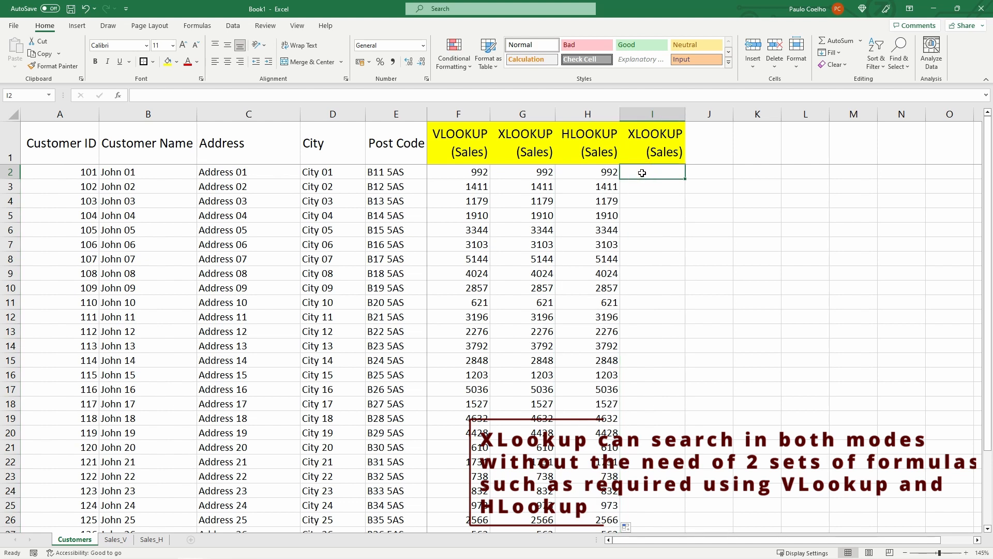
{"action": "type", "text": "="}
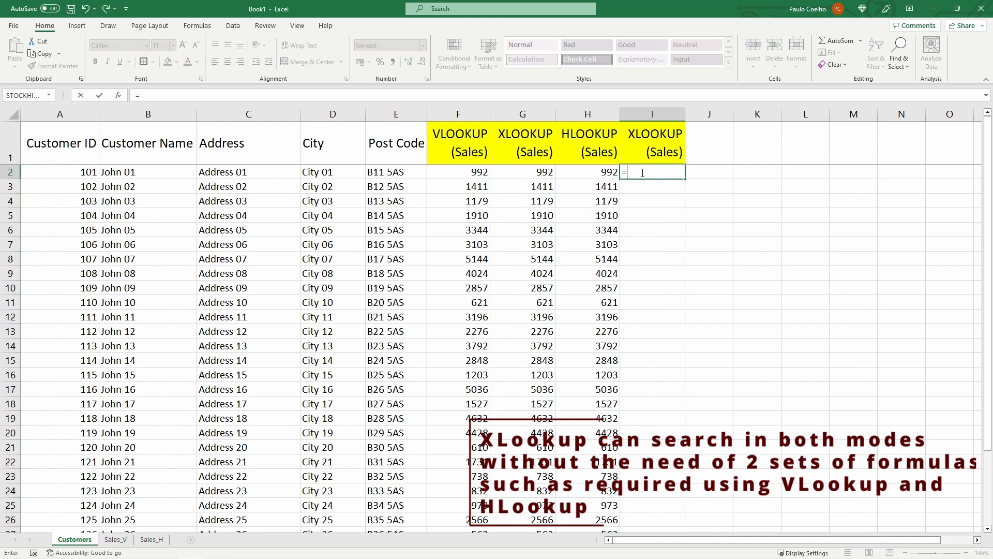
{"action": "type", "text": "XL"}
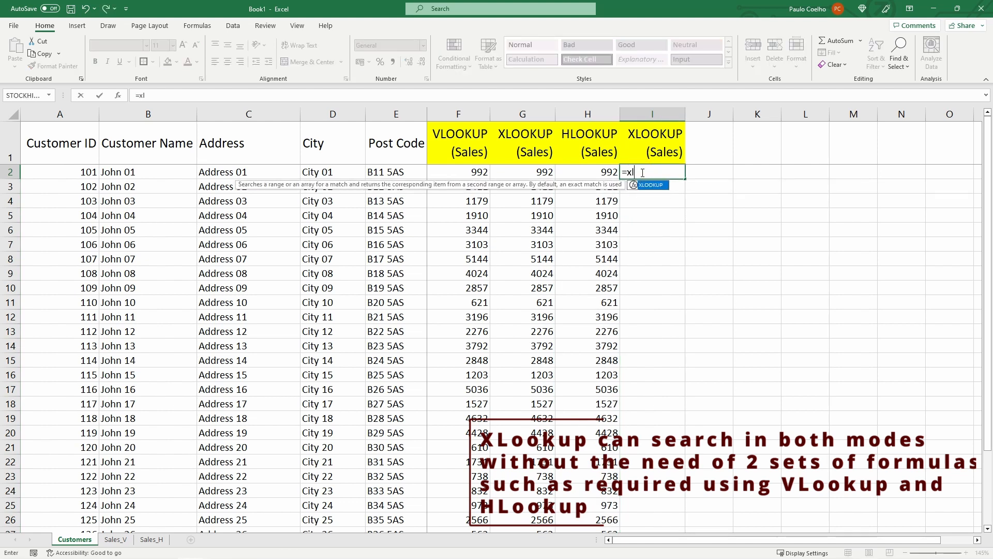
{"action": "key", "text": "Tab"}
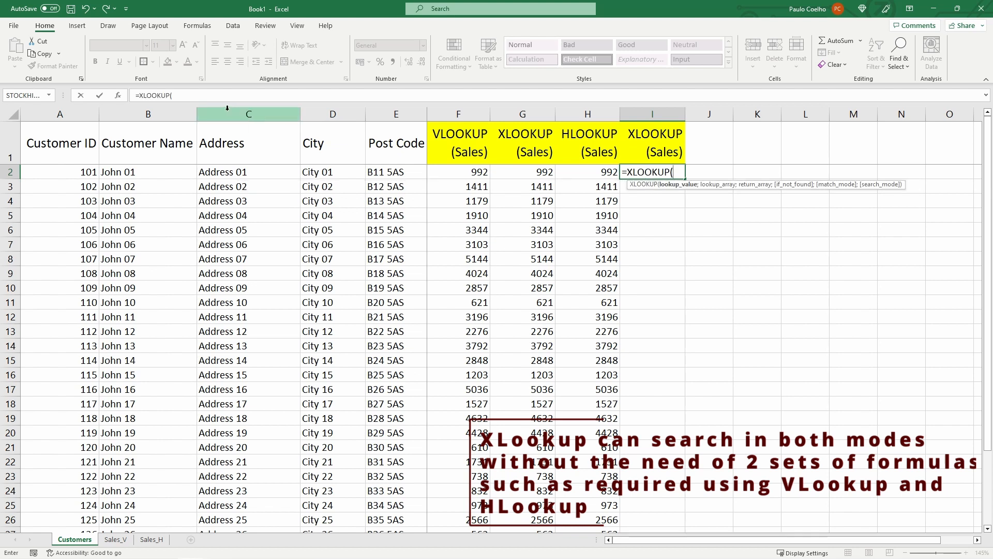
{"action": "left_click", "coordinate": [118, 95]}
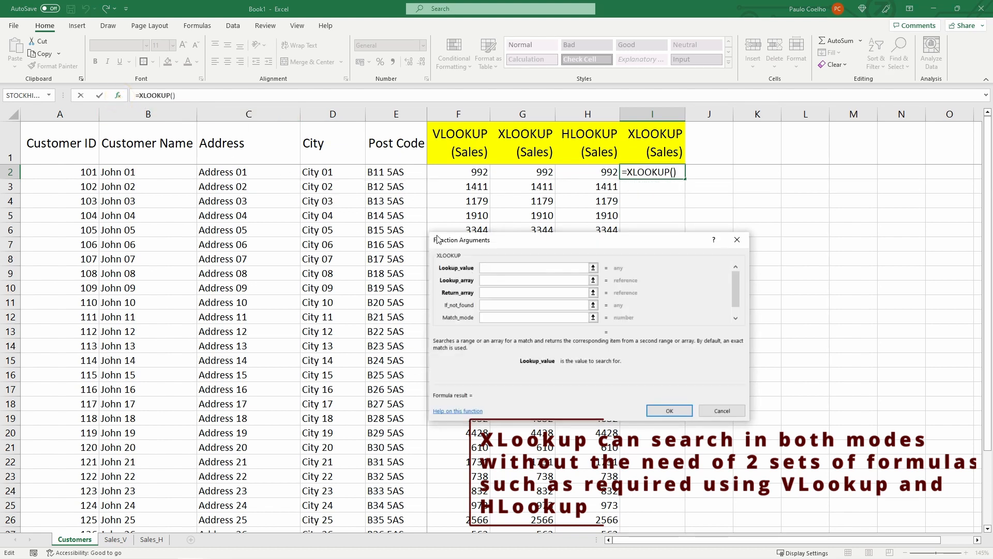
{"action": "left_click", "coordinate": [71, 173]}
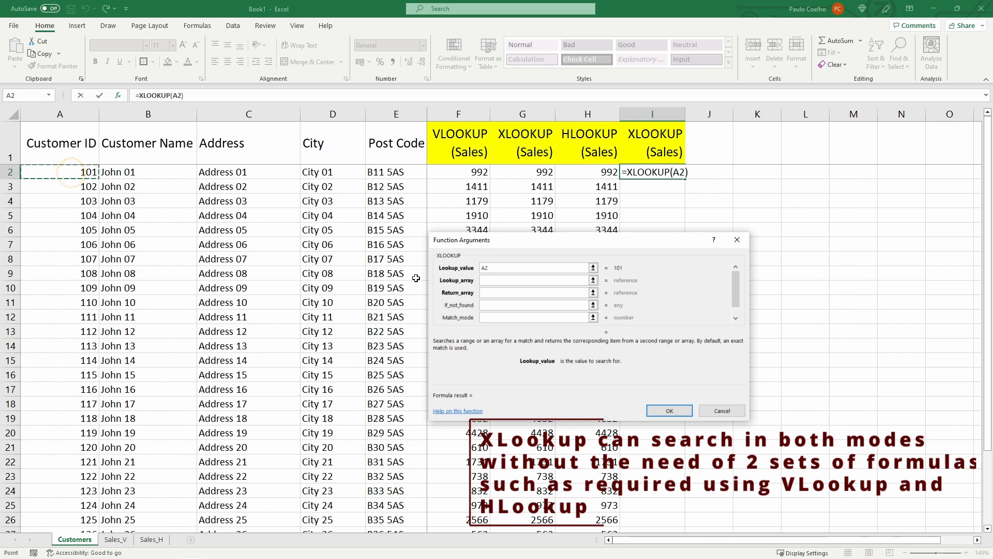
Step: Complete the XLOOKUP formula in I2 with lookup array Sales_H!1:1 and return array Sales_H!2:2
{"action": "left_click", "coordinate": [496, 279]}
{"action": "left_click", "coordinate": [151, 540]}
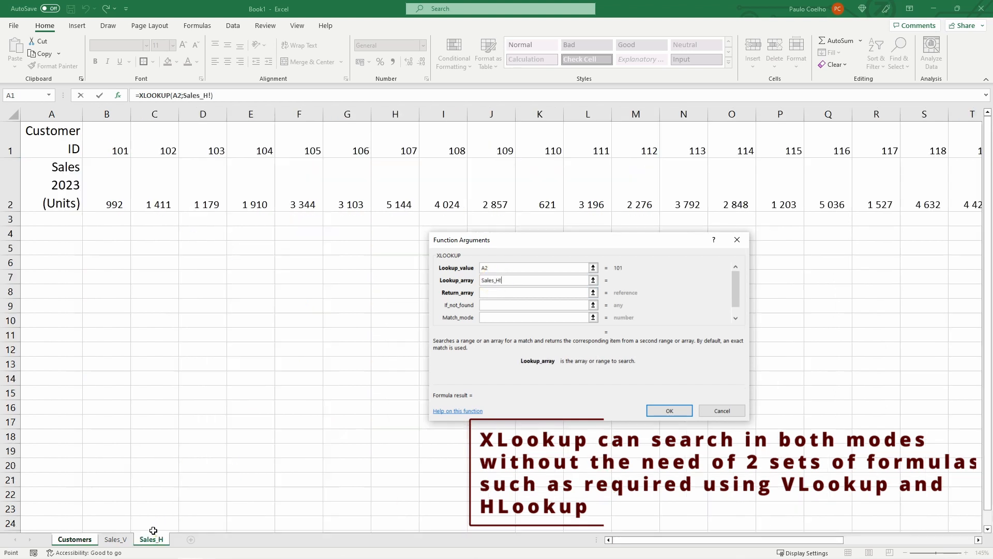
{"action": "left_click", "coordinate": [10, 152]}
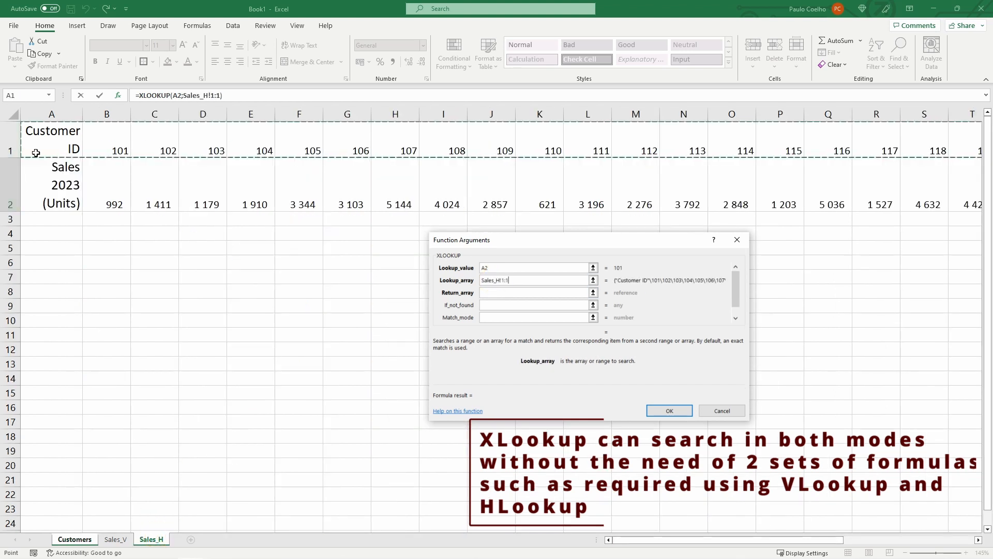
{"action": "left_click", "coordinate": [481, 293]}
{"action": "left_click", "coordinate": [152, 539]}
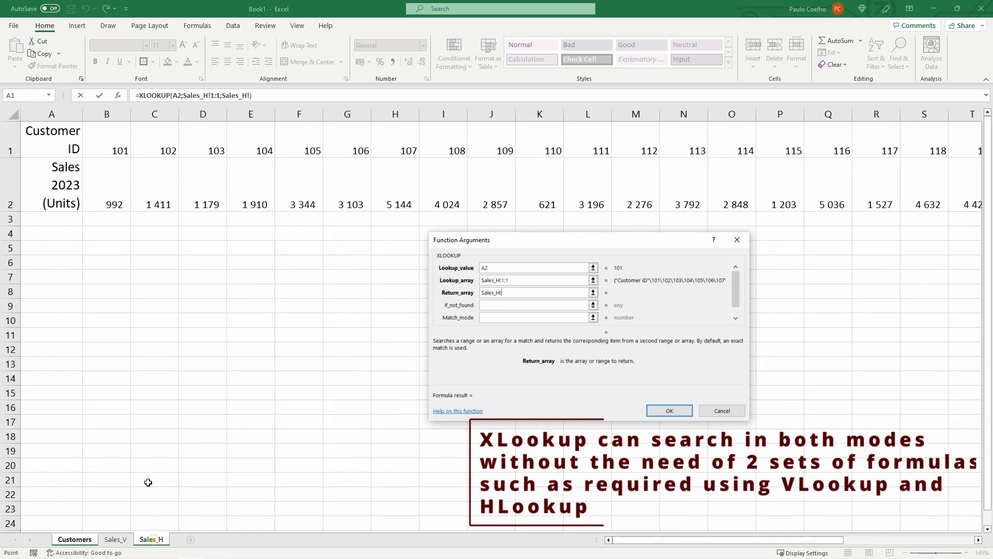
{"action": "left_click", "coordinate": [14, 184]}
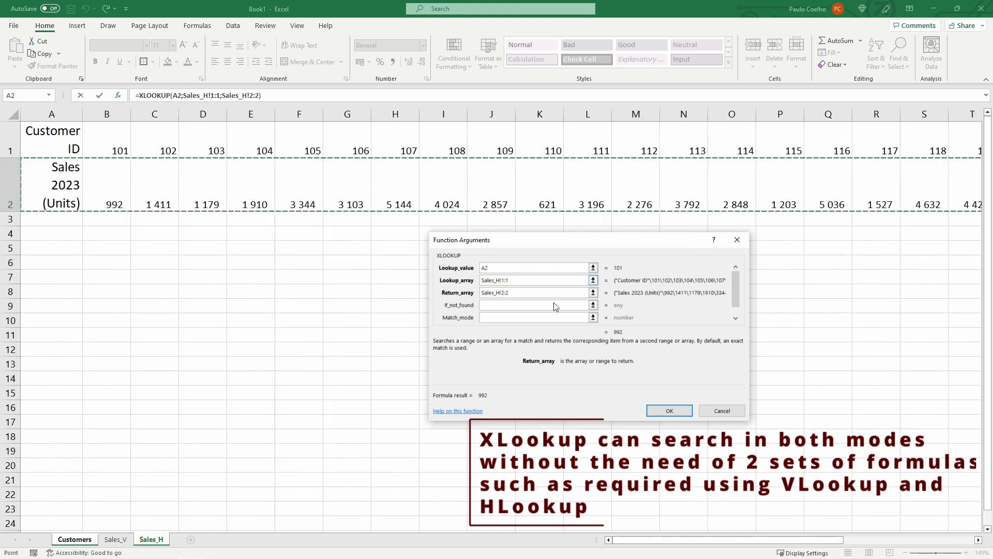
{"action": "left_click", "coordinate": [681, 409]}
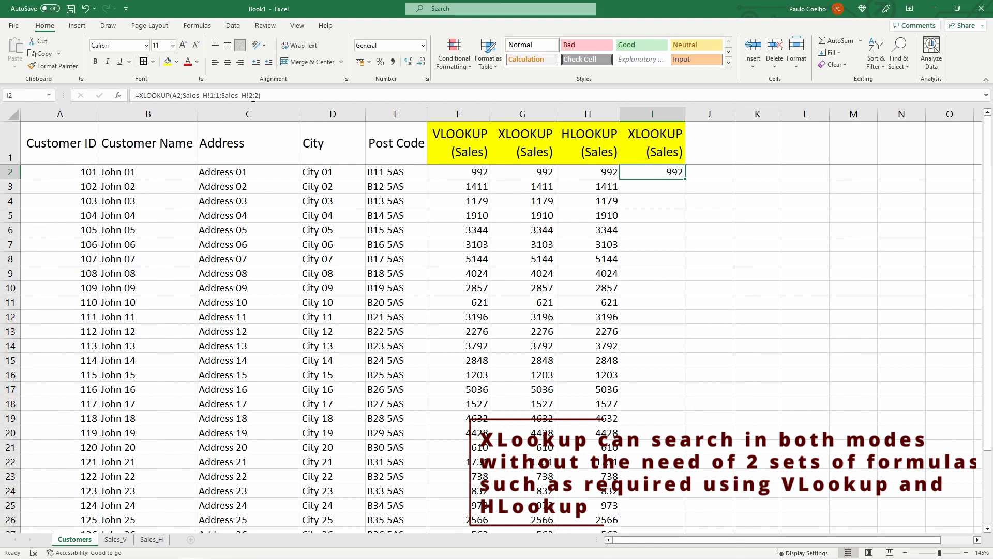
Step: Lock the XLOOKUP arrays in I2 as Sales_H!$1:$1 and Sales_H!$2:$2, and fill the formula down column I
{"action": "left_click", "coordinate": [213, 95]}
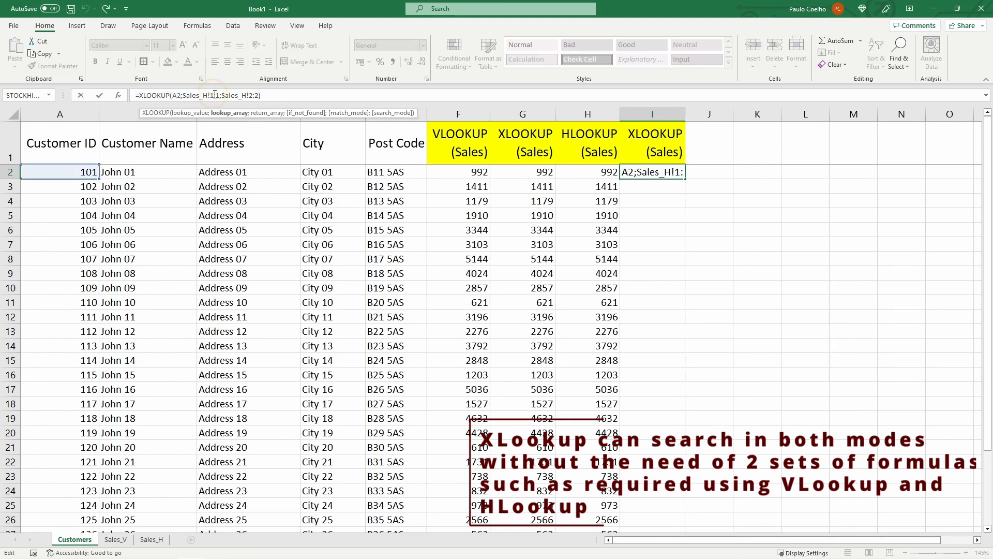
{"action": "key", "text": "F4"}
{"action": "left_click", "coordinate": [257, 96]}
{"action": "key", "text": "F4"}
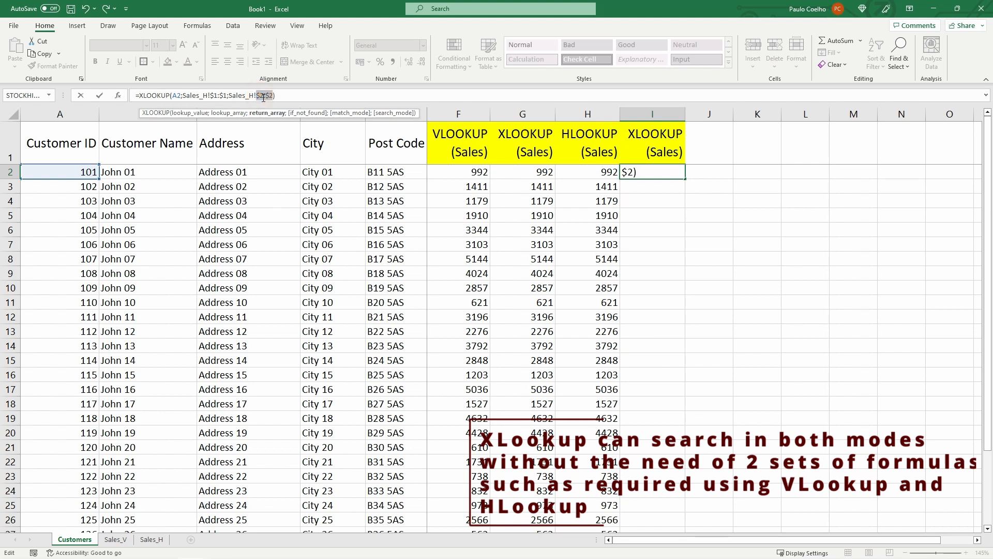
{"action": "key", "text": "Return"}
{"action": "left_click", "coordinate": [667, 172]}
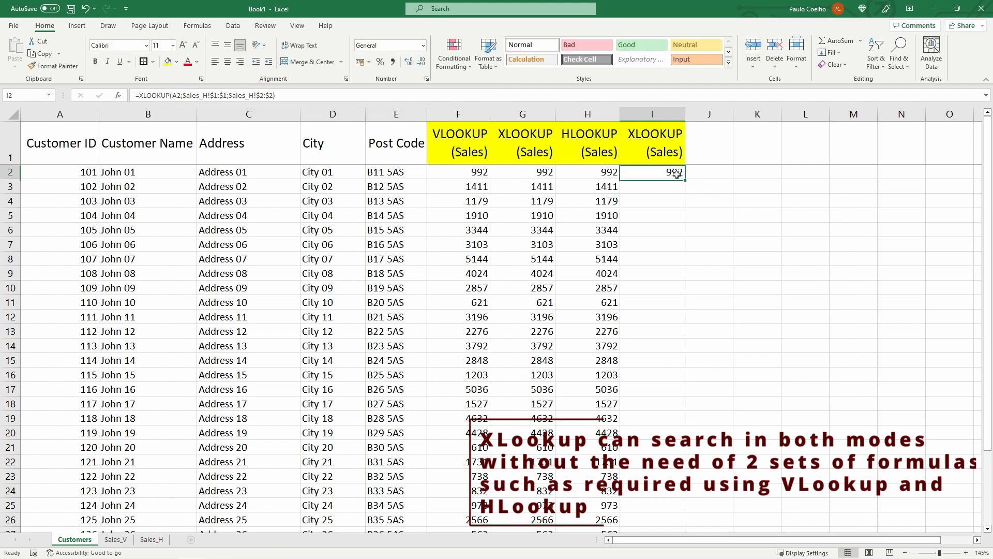
{"action": "double_click", "coordinate": [685, 179]}
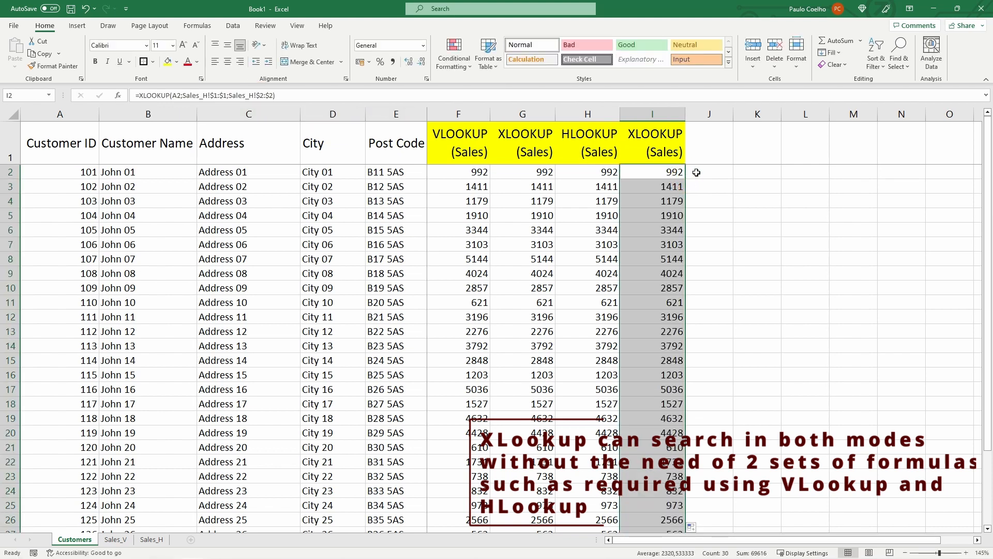
Step: Delete the HLOOKUP (Sales) column H and the XLOOKUP (Sales) column I from the Customers sheet
{"action": "left_click", "coordinate": [696, 172]}
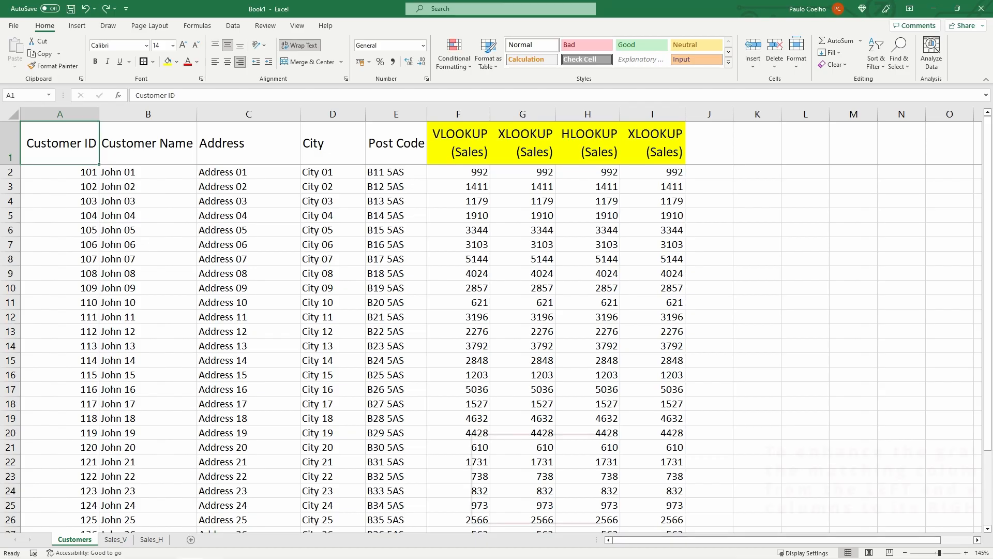
{"action": "left_click", "coordinate": [598, 117]}
{"action": "left_click_drag", "start_coordinate": [598, 119], "coordinate": [628, 117]}
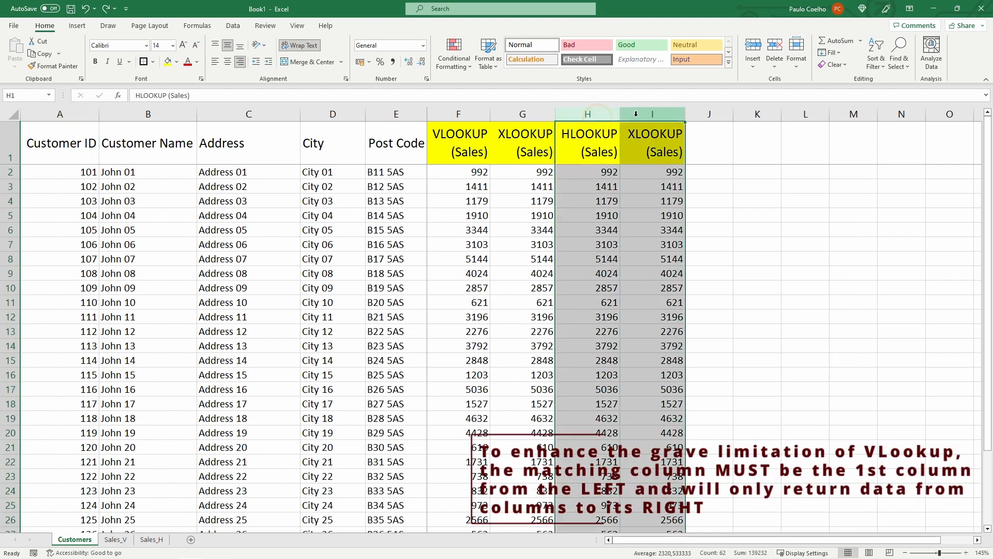
{"action": "right_click", "coordinate": [636, 118]}
{"action": "left_click", "coordinate": [682, 233]}
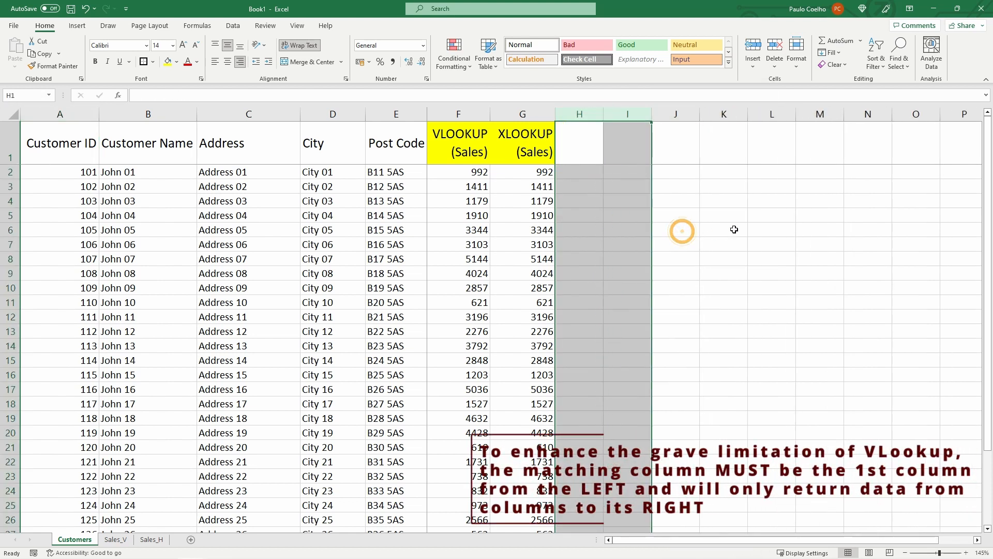
{"action": "left_click", "coordinate": [465, 161]}
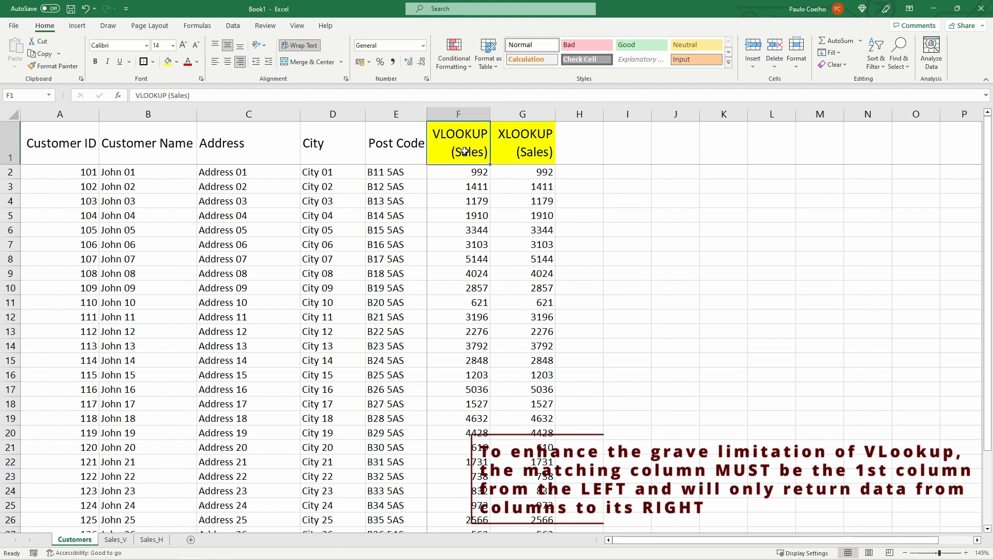
Step: On the Sales_V sheet, move the Sales 2023 (Units) column in front of the Customer ID column
{"action": "left_click", "coordinate": [115, 539]}
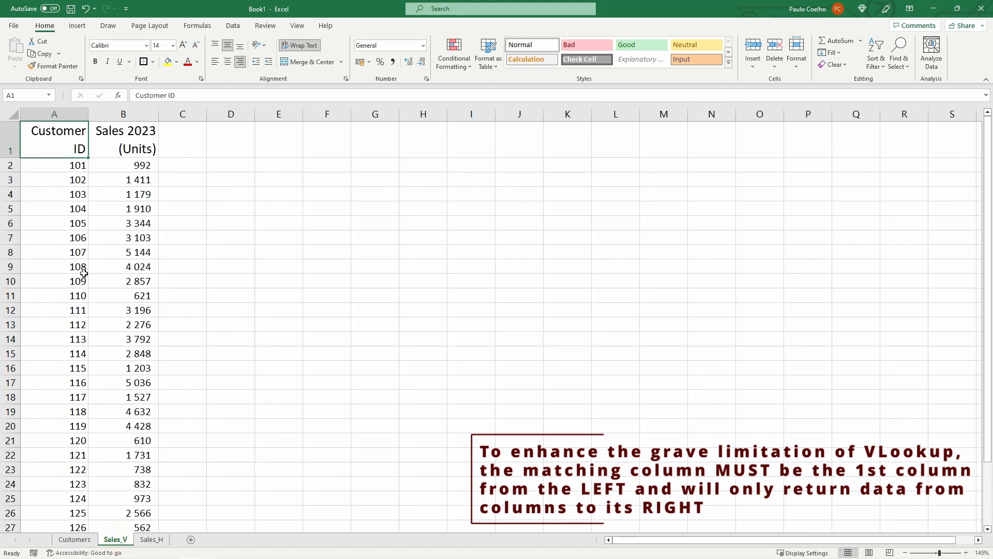
{"action": "left_click", "coordinate": [117, 114]}
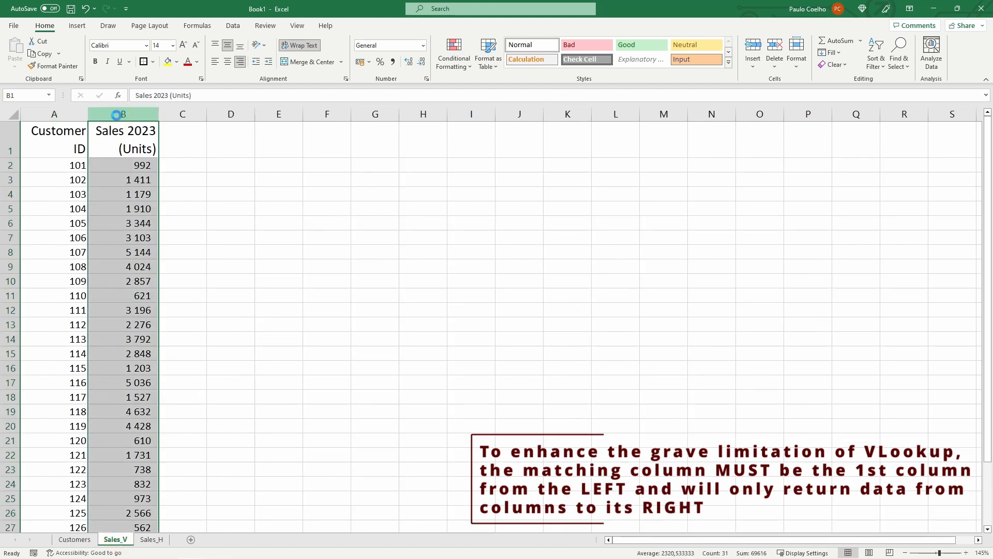
{"action": "key", "text": "ctrl+x"}
{"action": "right_click", "coordinate": [43, 114]}
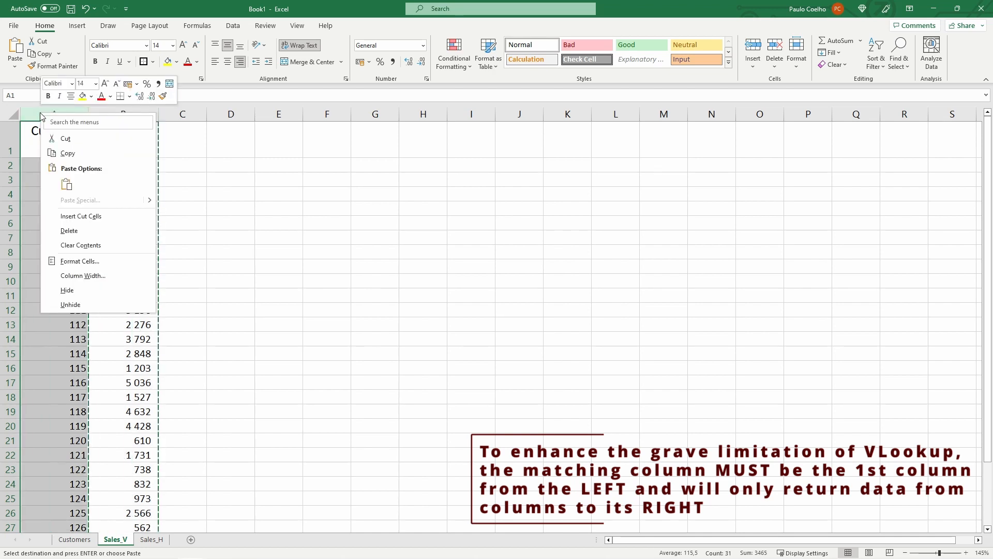
{"action": "left_click", "coordinate": [71, 216]}
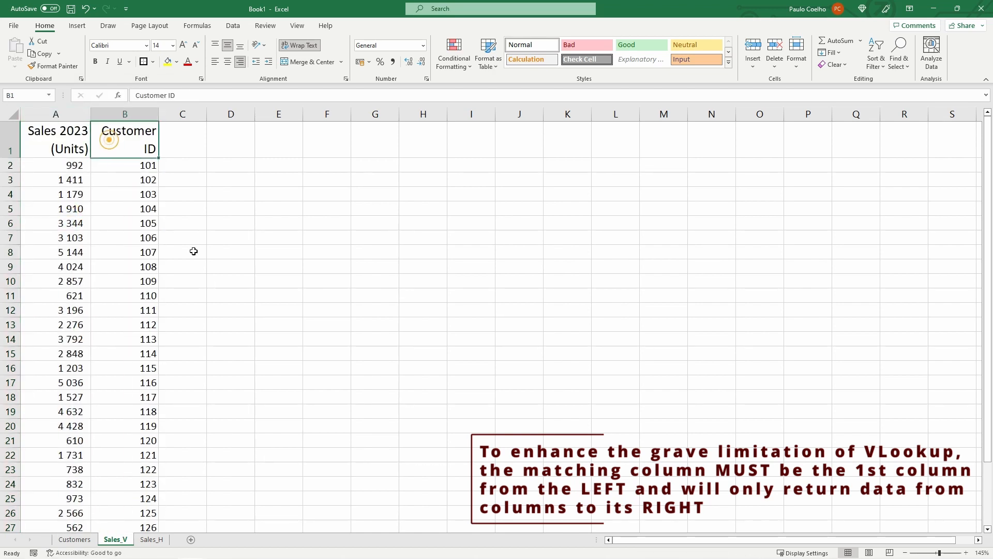
Step: Clear the VLOOKUP formulas from F2 down to F31 on the Customers sheet
{"action": "left_click", "coordinate": [74, 539]}
{"action": "left_click", "coordinate": [463, 172]}
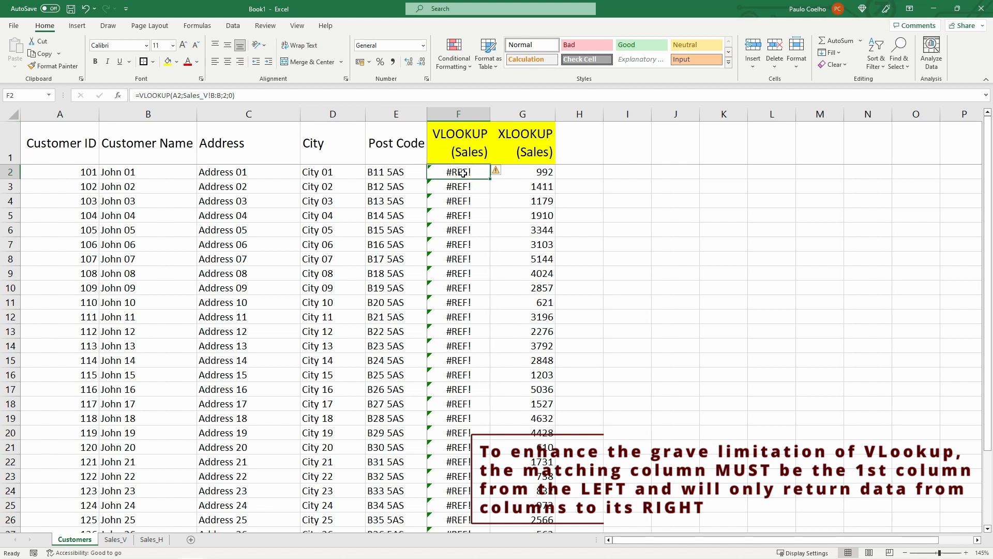
{"action": "key", "text": "ctrl+shift+Down"}
{"action": "key", "text": "Delete"}
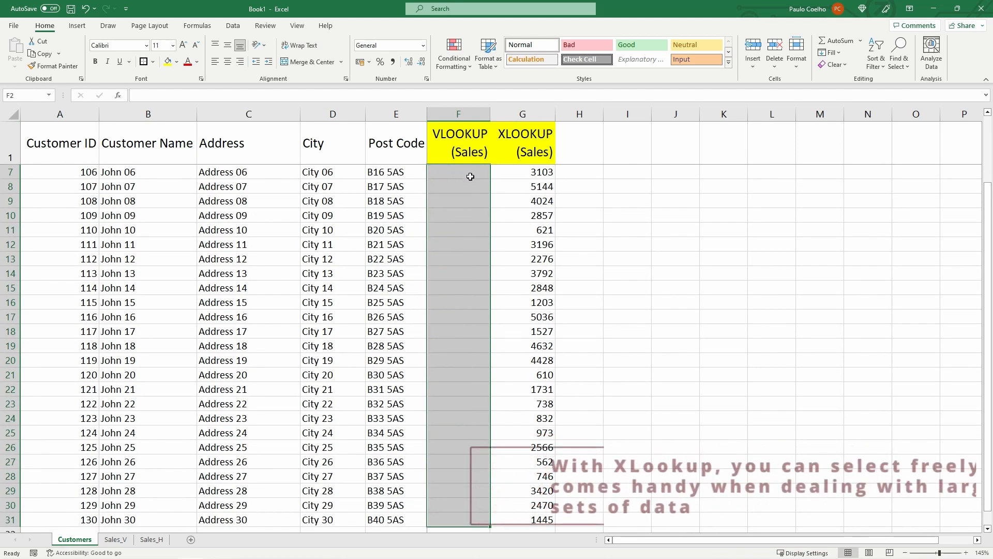
Step: Start a new VLOOKUP formula in F2 with lookup value A2 and table array Sales_V!A:B
{"action": "scroll", "coordinate": [464, 182], "scroll_direction": "up", "scroll_amount": 2}
{"action": "left_click", "coordinate": [469, 175]}
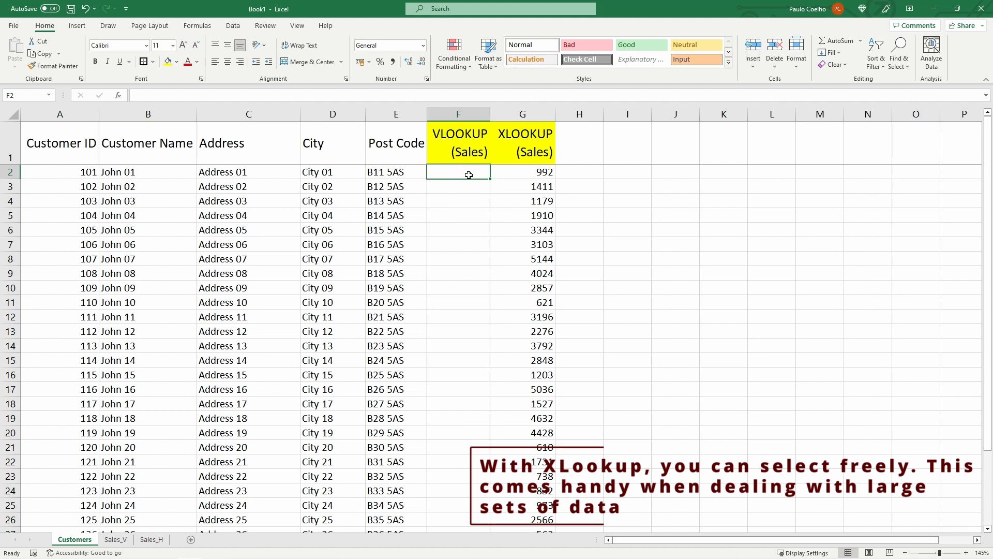
{"action": "type", "text": "=vl"}
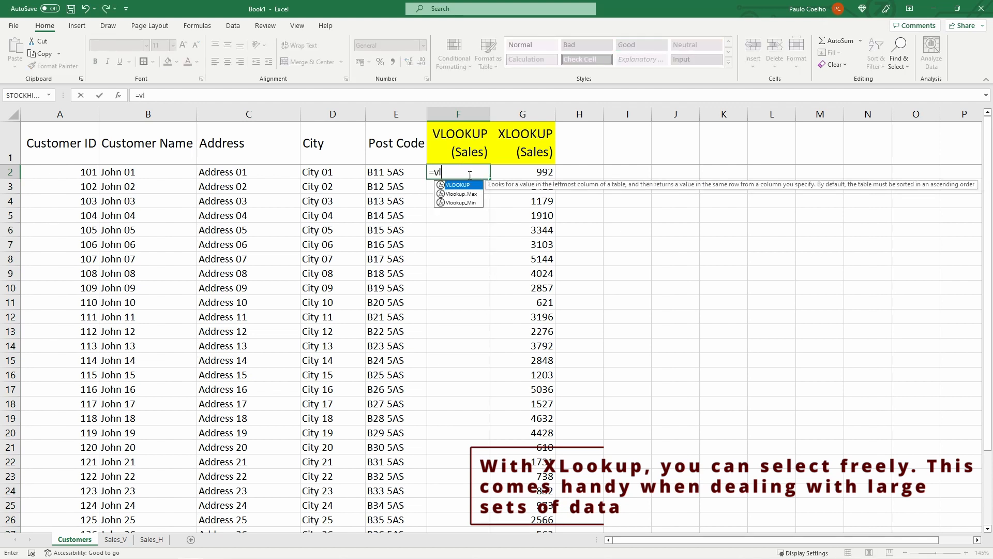
{"action": "key", "text": "Tab"}
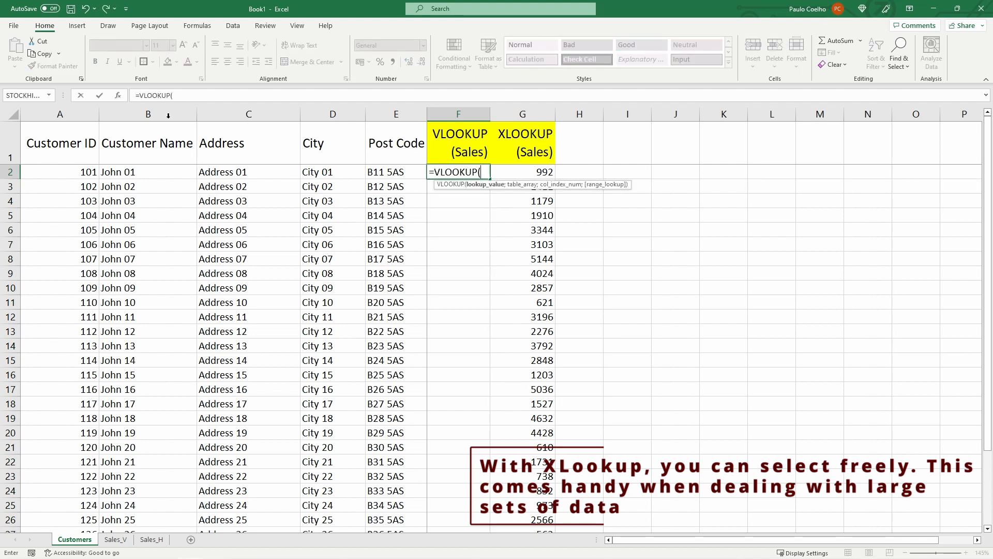
{"action": "left_click", "coordinate": [118, 95]}
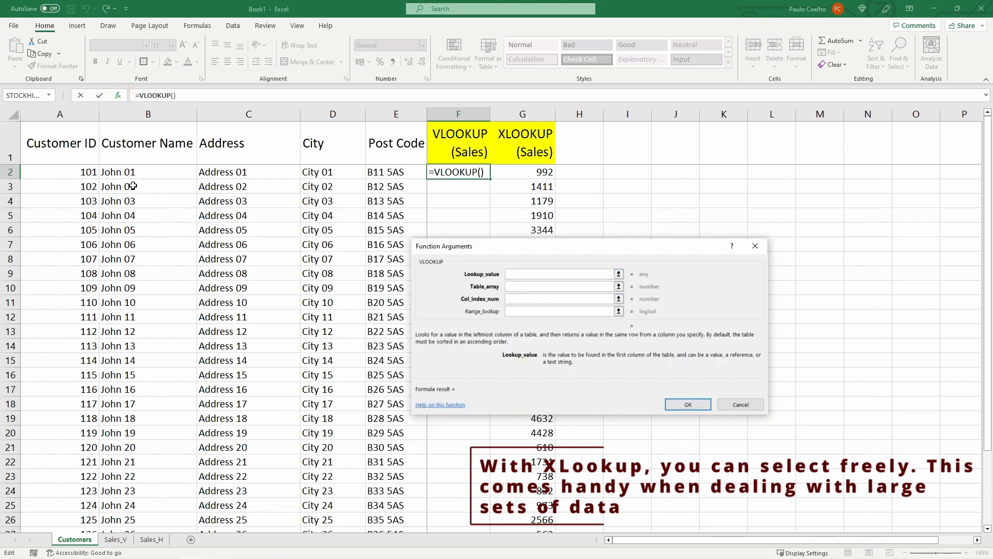
{"action": "left_click", "coordinate": [71, 171]}
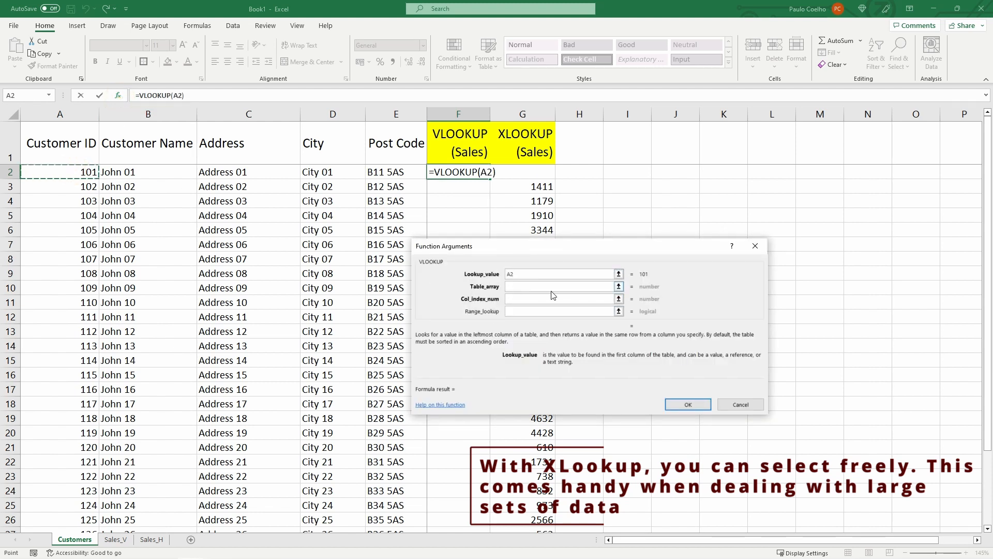
{"action": "left_click", "coordinate": [538, 287]}
{"action": "left_click", "coordinate": [114, 540]}
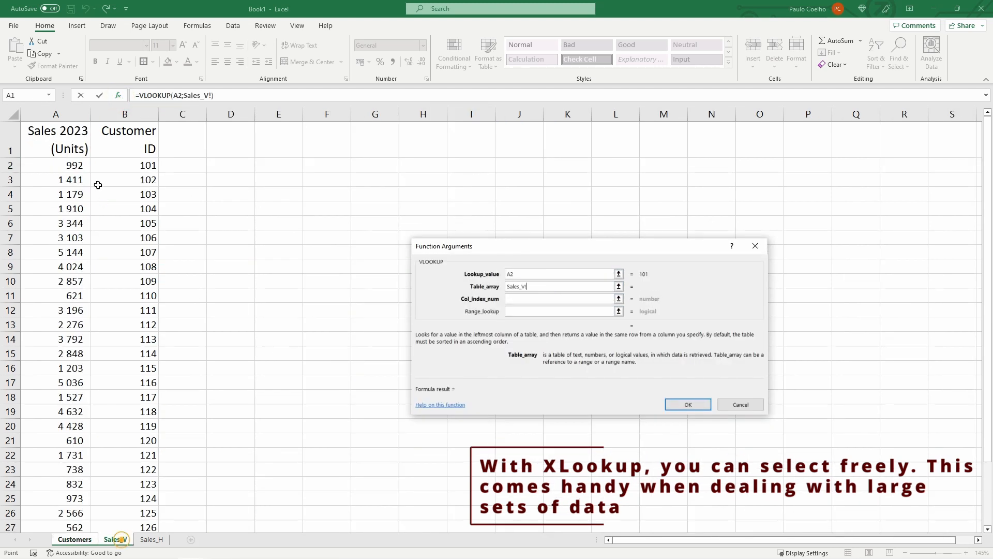
{"action": "left_click_drag", "start_coordinate": [74, 119], "coordinate": [123, 117]}
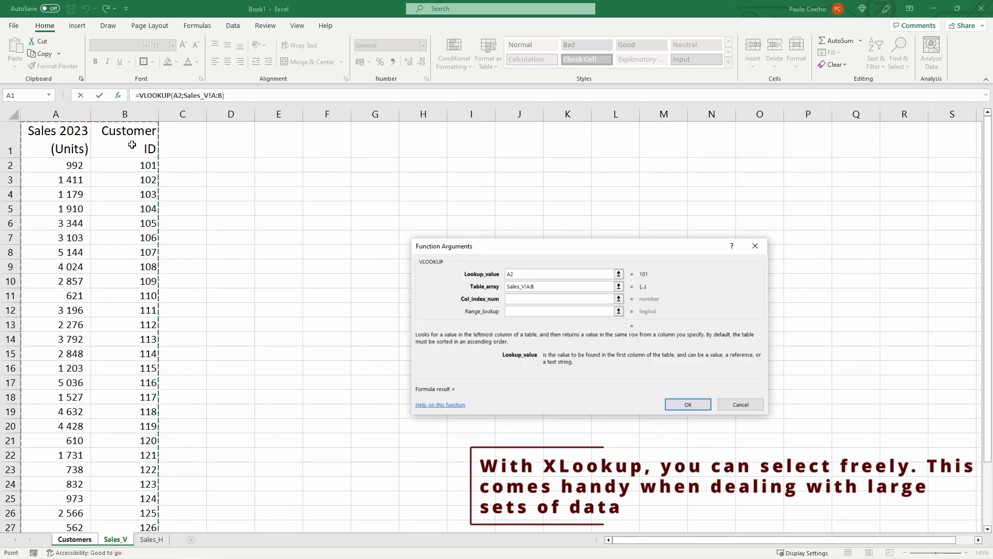
Step: Complete the VLOOKUP formula in F2 with column index 1 and range lookup 0
{"action": "left_click", "coordinate": [534, 298]}
{"action": "type", "text": "1"}
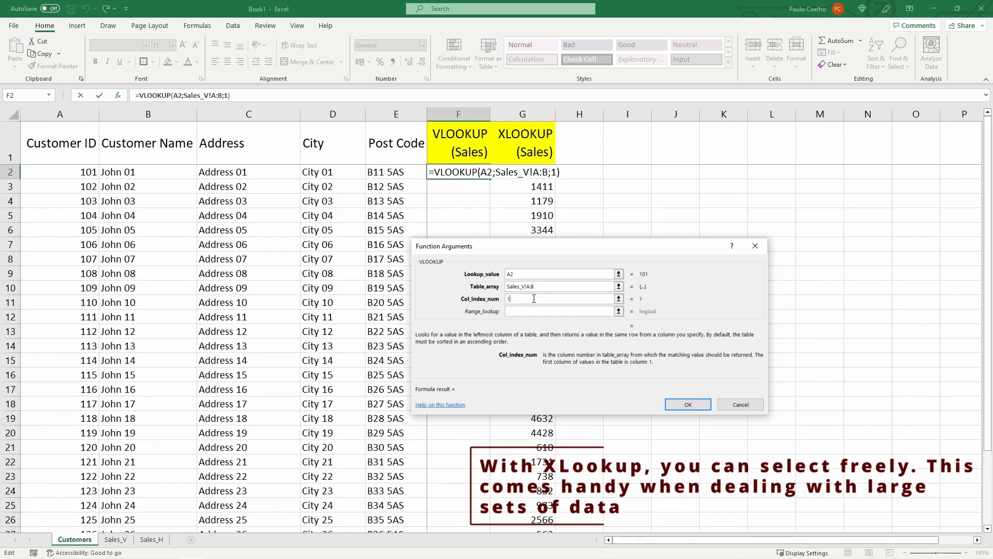
{"action": "left_click", "coordinate": [534, 311]}
{"action": "type", "text": "0"}
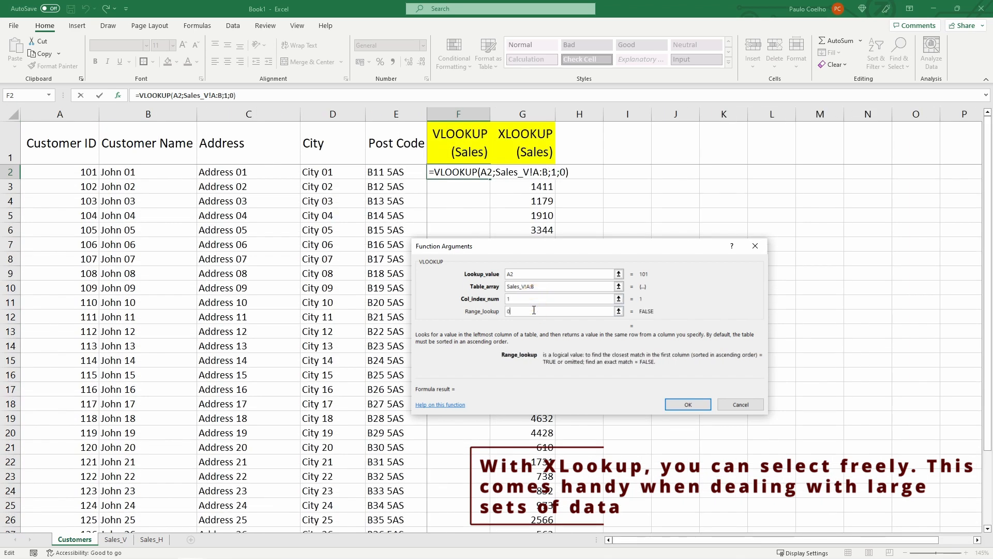
{"action": "left_click", "coordinate": [688, 404]}
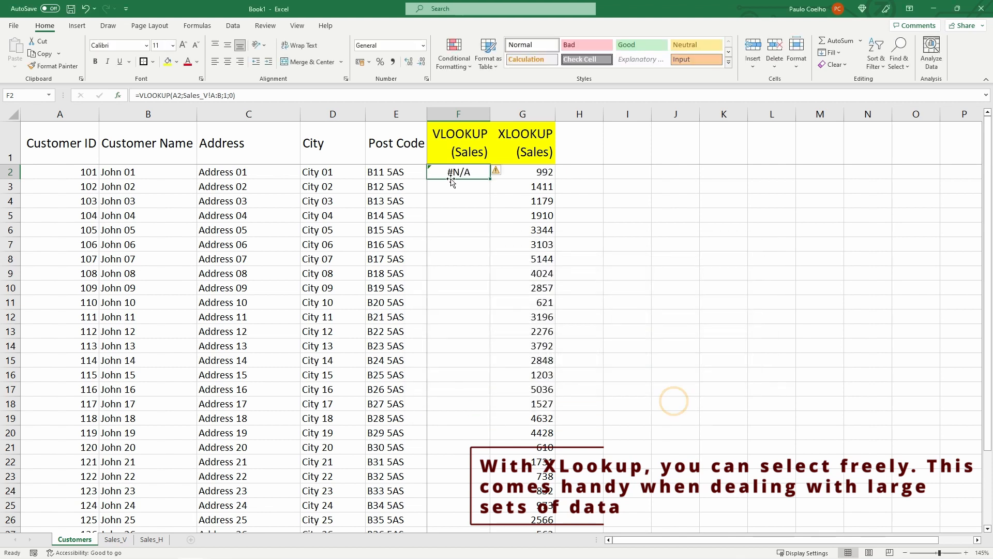